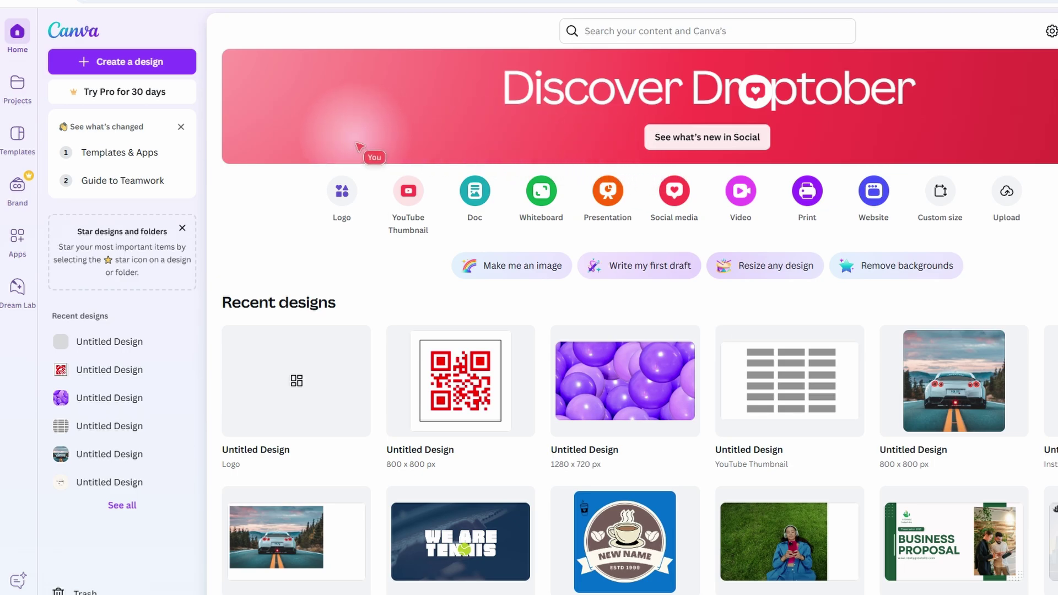
# Skip the Pro trial offer and start a 1920×1080 video from the Black Orange Bold Family Vlog template.
pyautogui.click(148, 92)
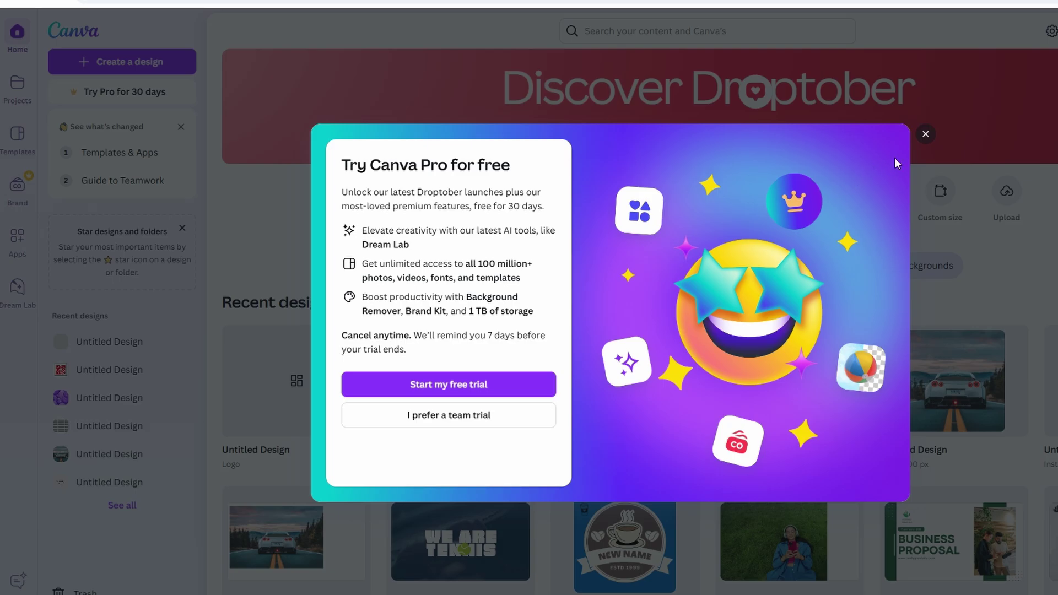
pyautogui.click(924, 135)
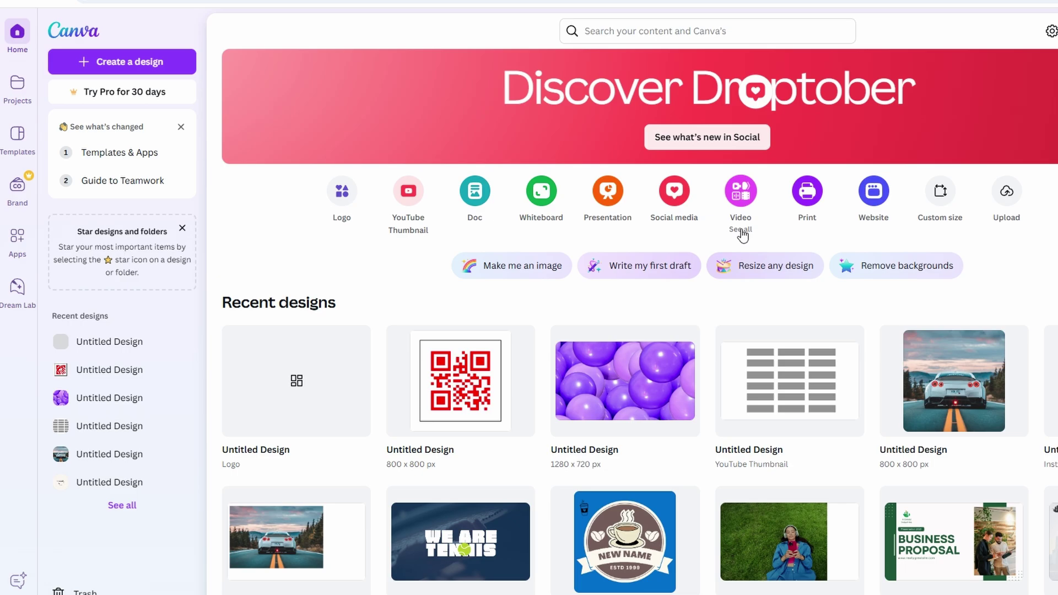
pyautogui.click(741, 230)
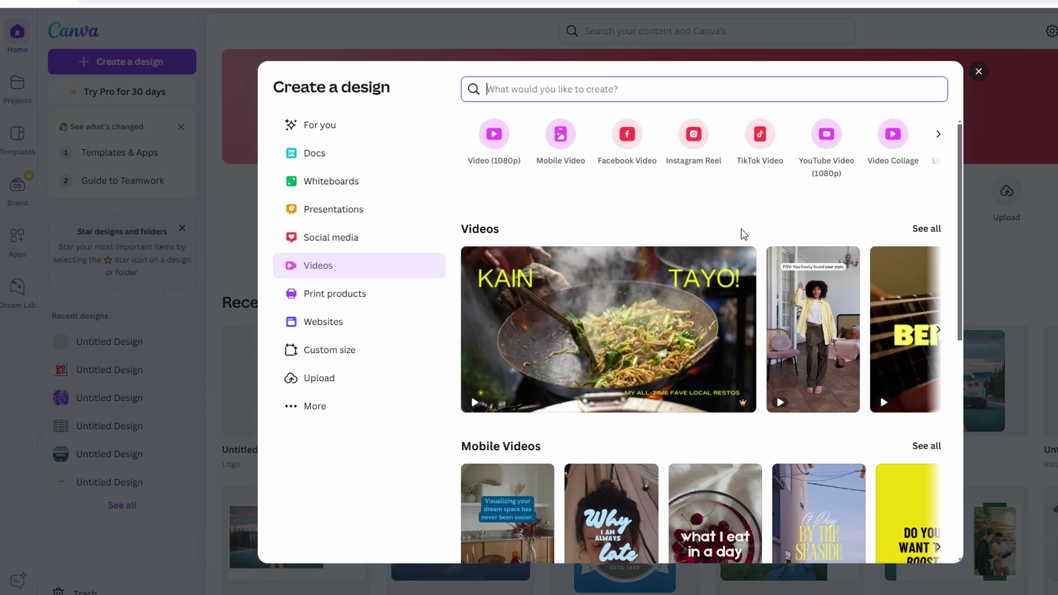
pyautogui.scroll(-3, 742, 230)
pyautogui.scroll(3, 742, 230)
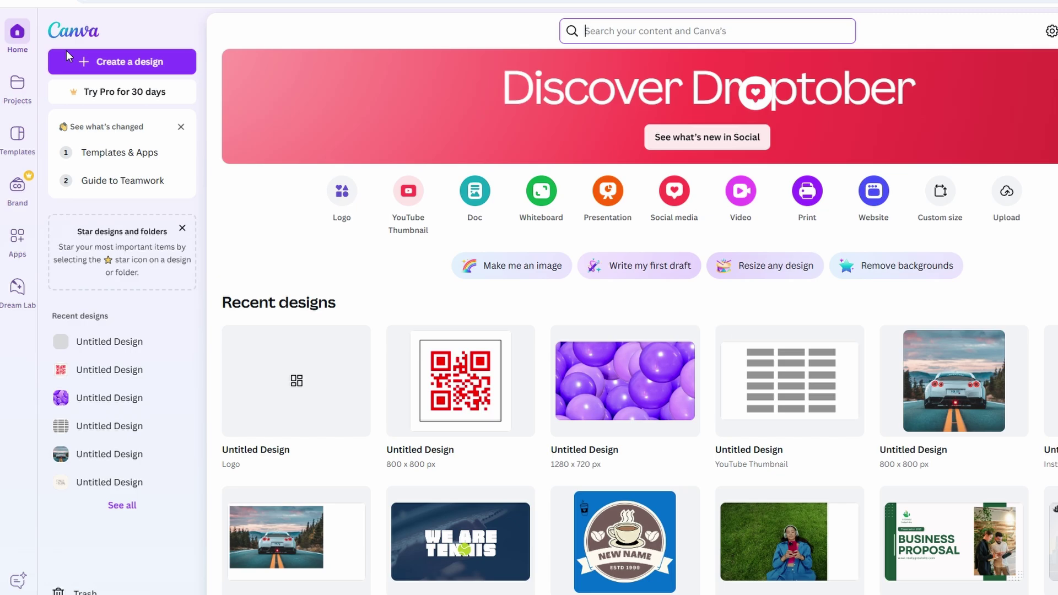
pyautogui.click(148, 61)
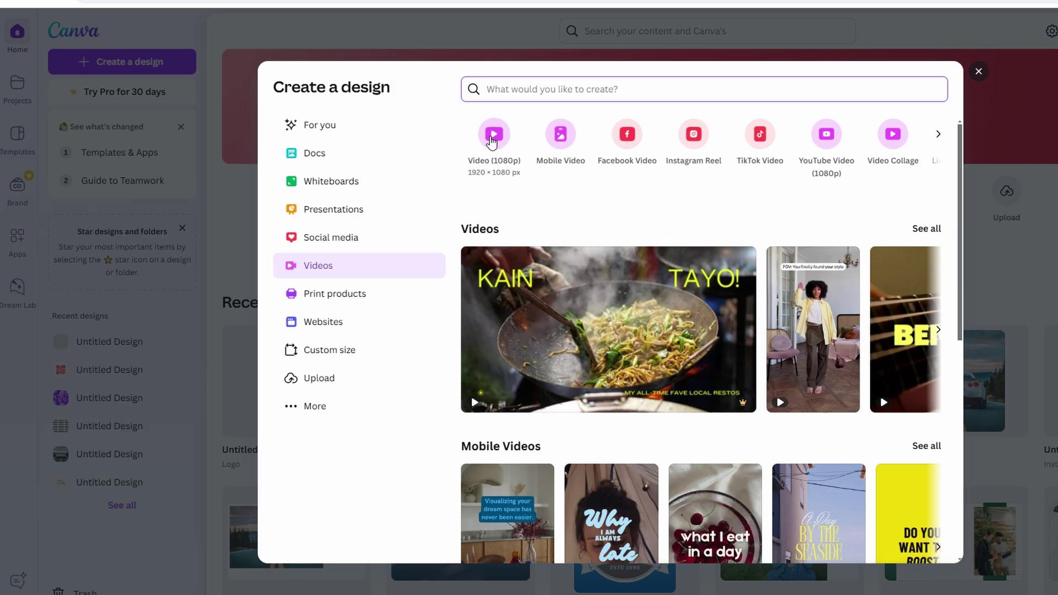
pyautogui.click(979, 71)
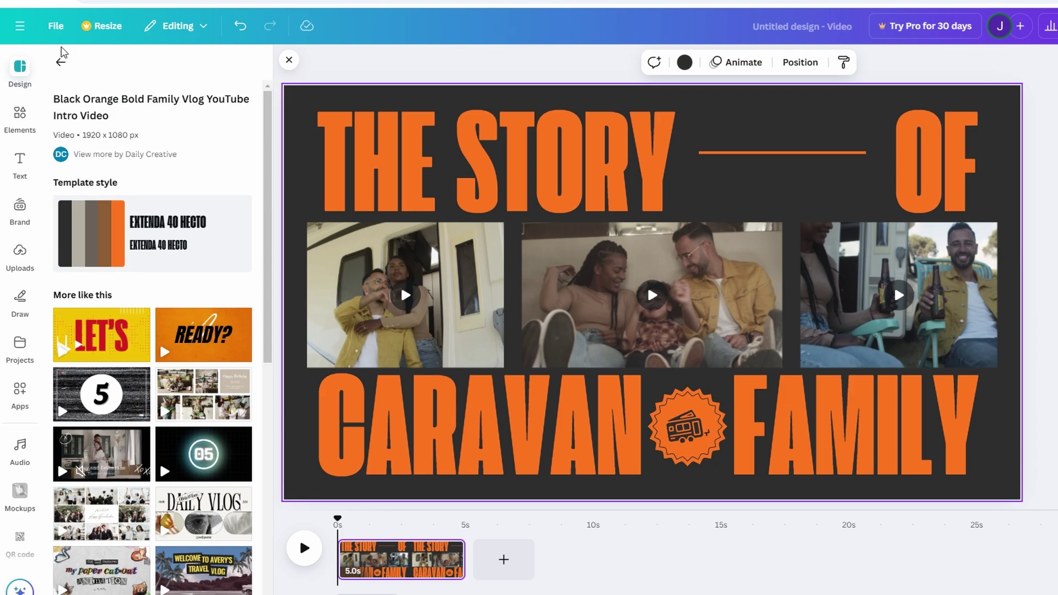
# Return to the video templates and search Canva's apps for 'voiceov'.
pyautogui.click(60, 62)
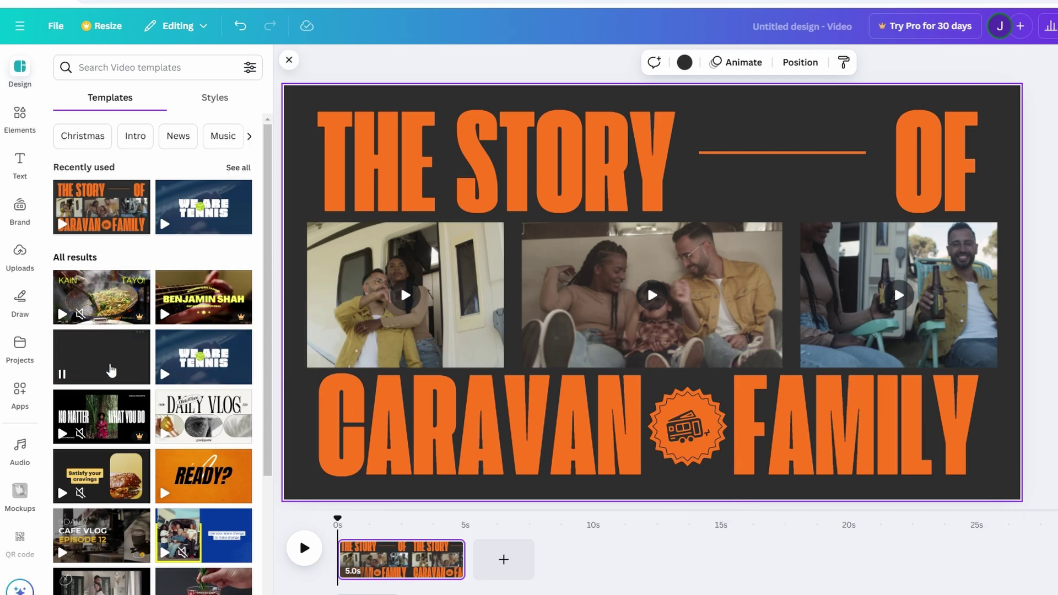
pyautogui.click(19, 394)
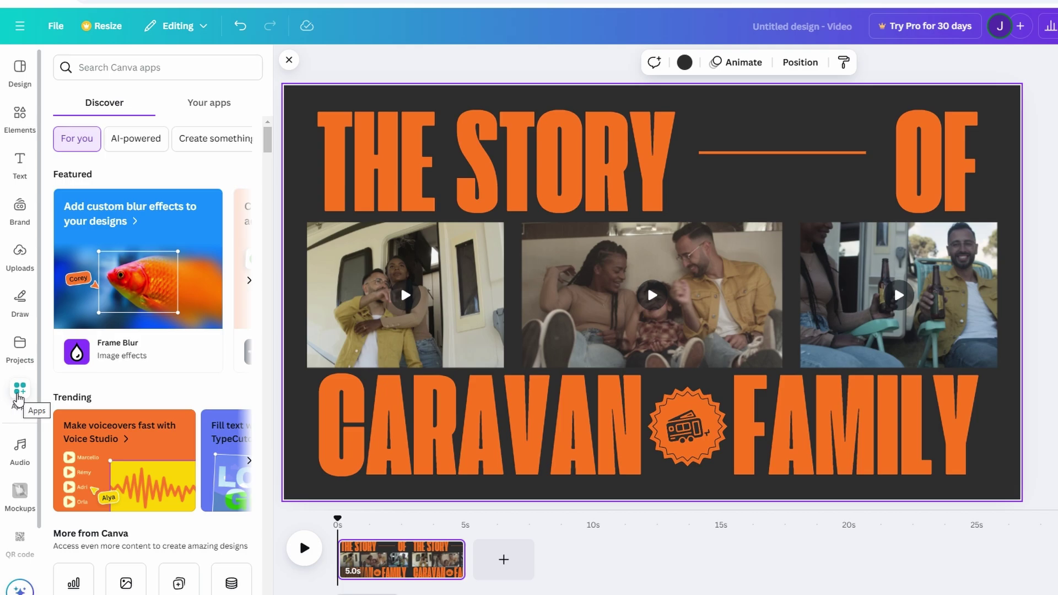
pyautogui.click(149, 65)
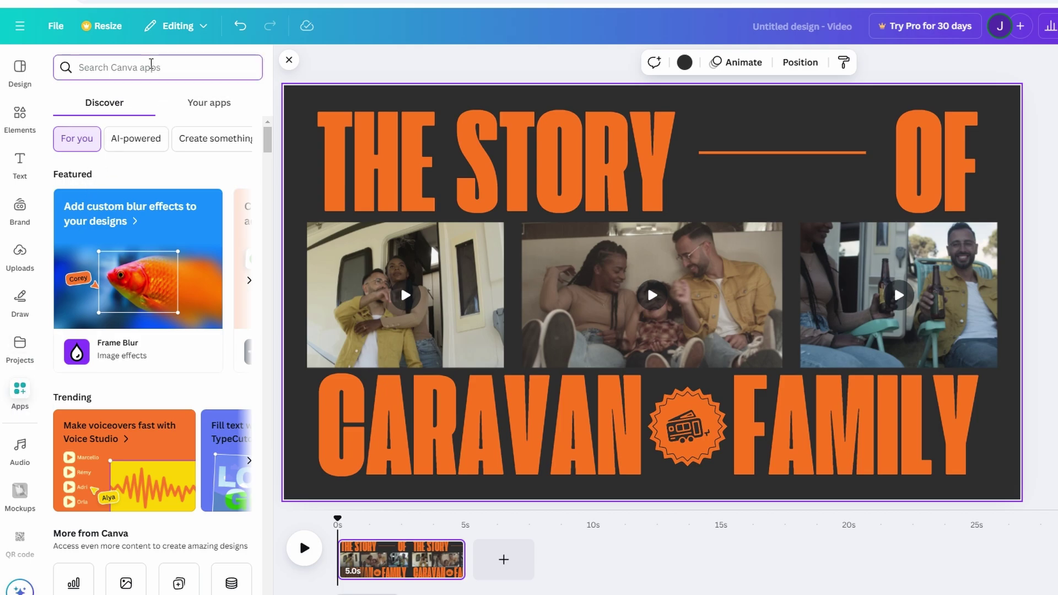
pyautogui.write('voice')
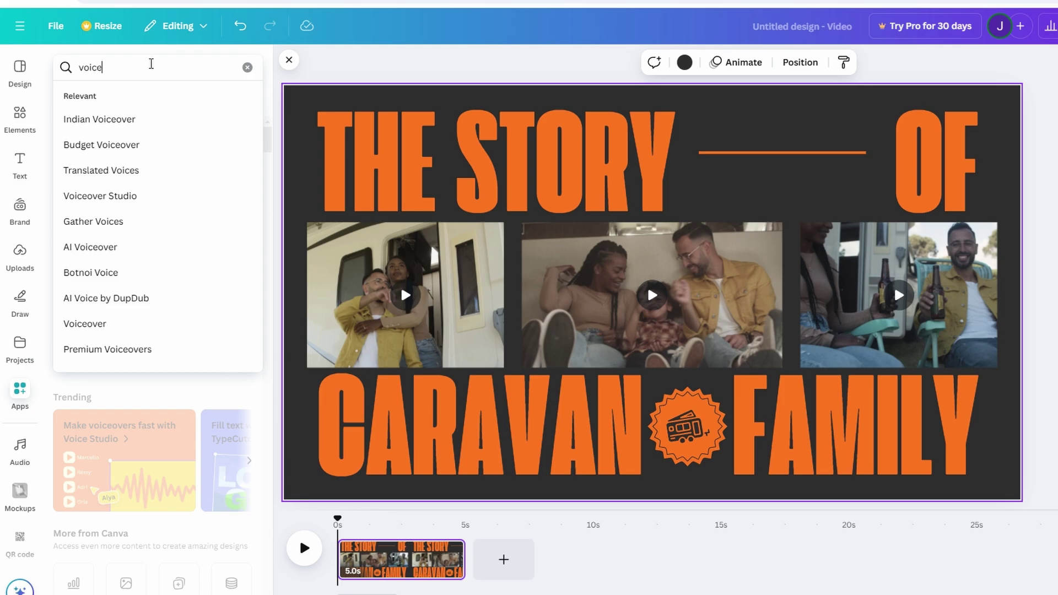
pyautogui.write('ov')
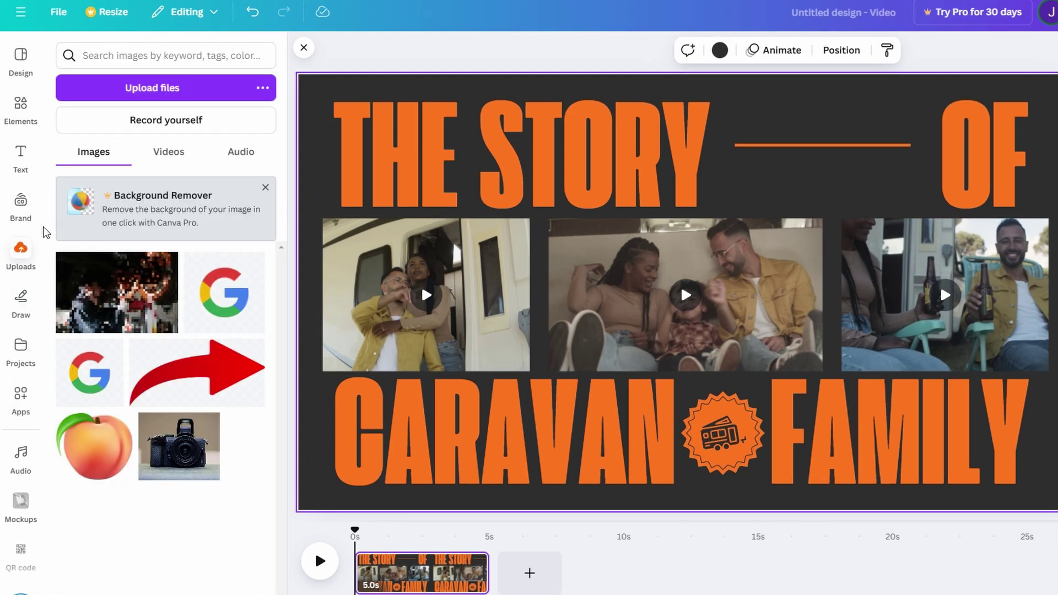
# Record a roughly 25-second camera-bubble voiceover over the caravan design, pausing once midway.
pyautogui.click(158, 125)
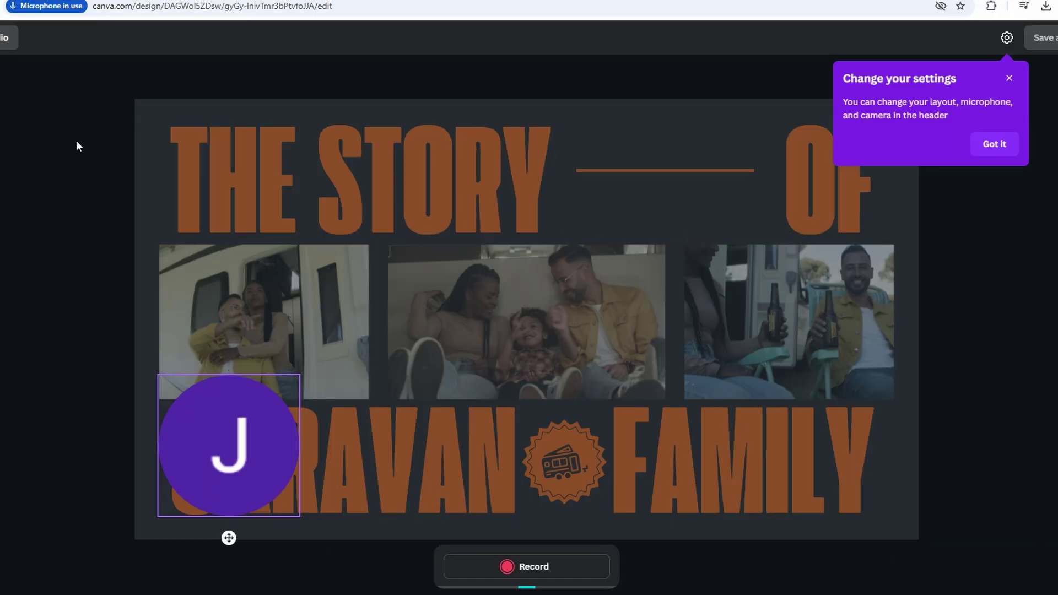
pyautogui.click(991, 156)
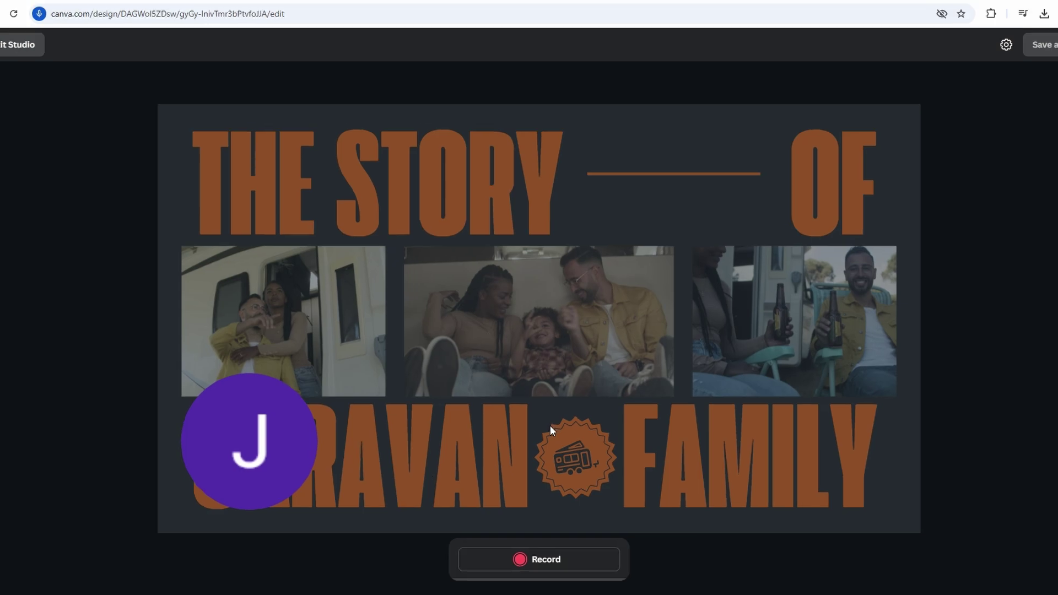
pyautogui.click(531, 552)
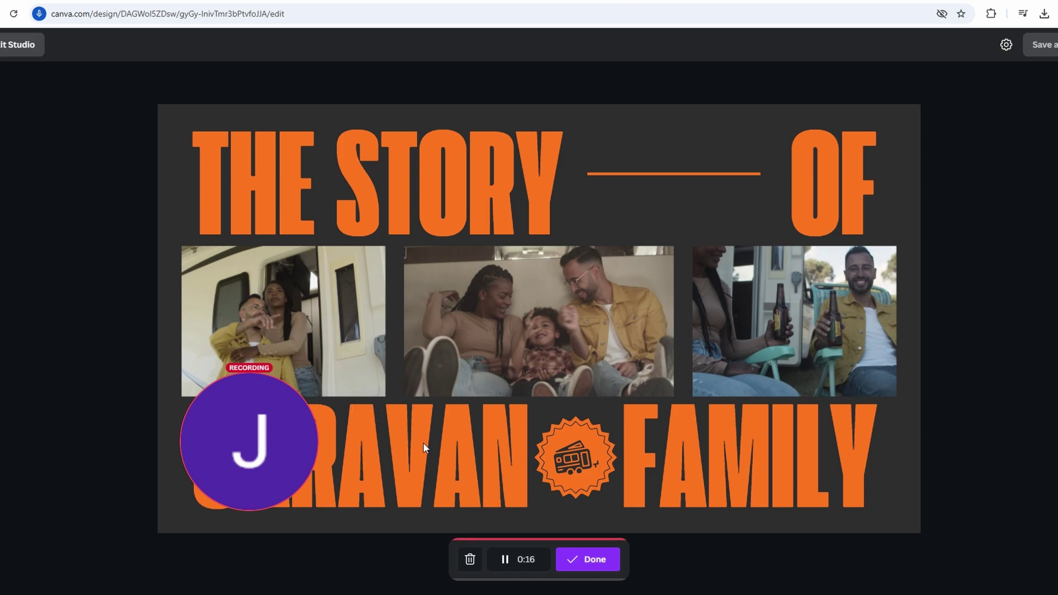
pyautogui.click(504, 559)
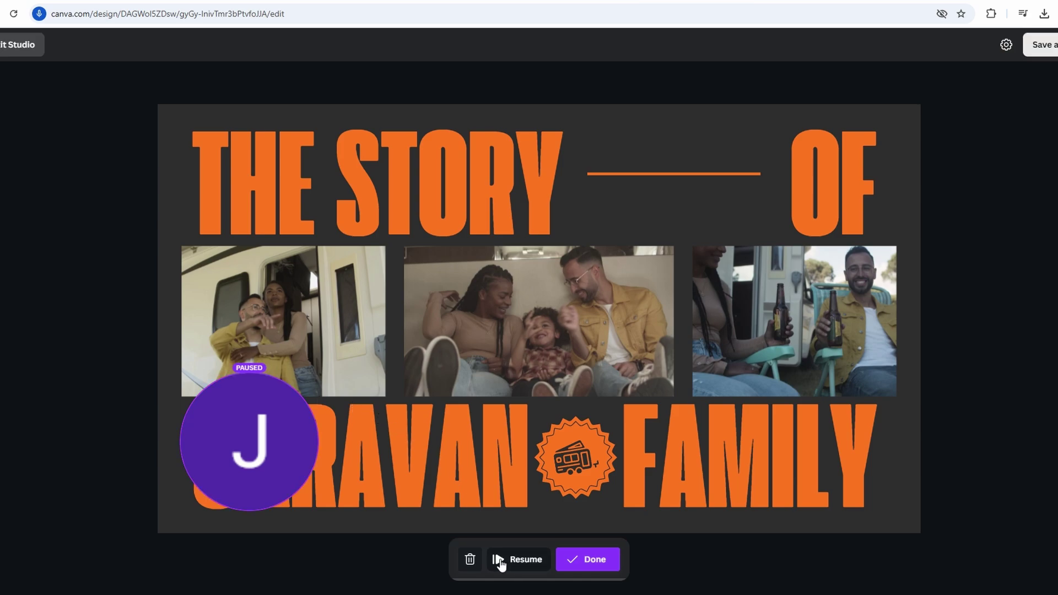
pyautogui.click(500, 559)
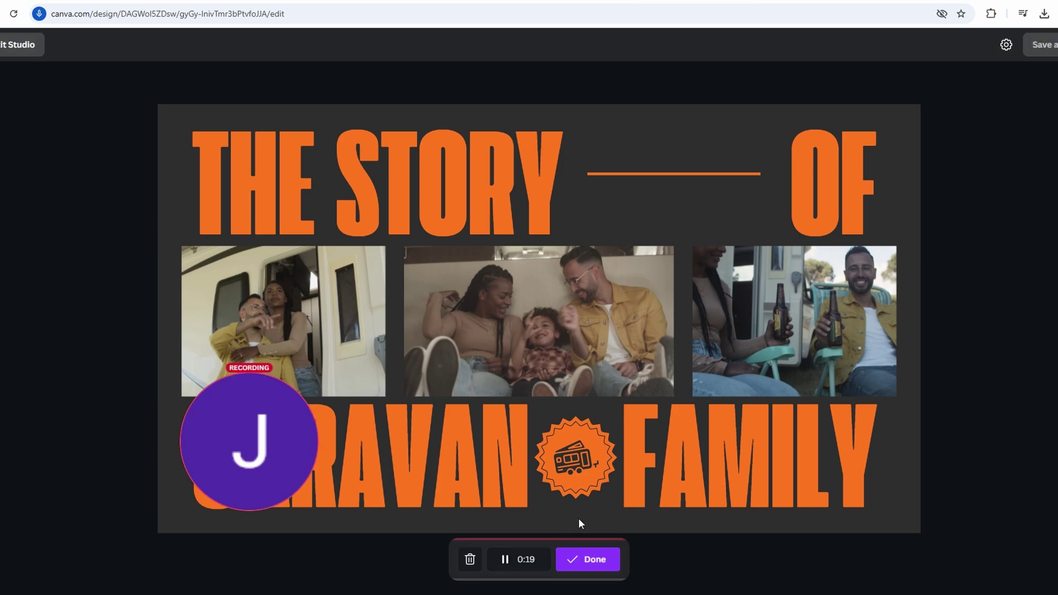
pyautogui.click(1017, 51)
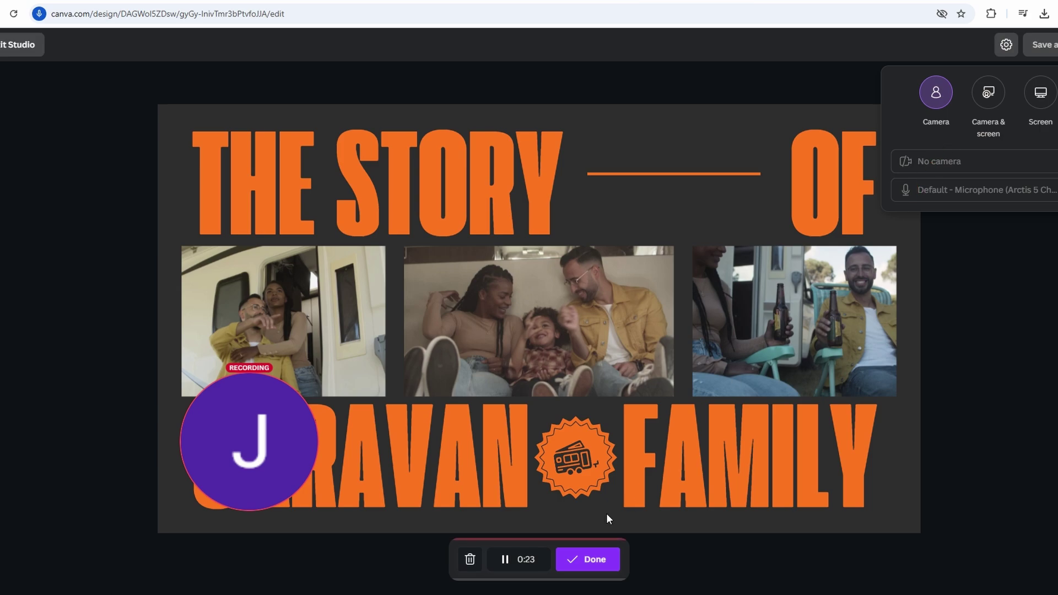
pyautogui.click(592, 555)
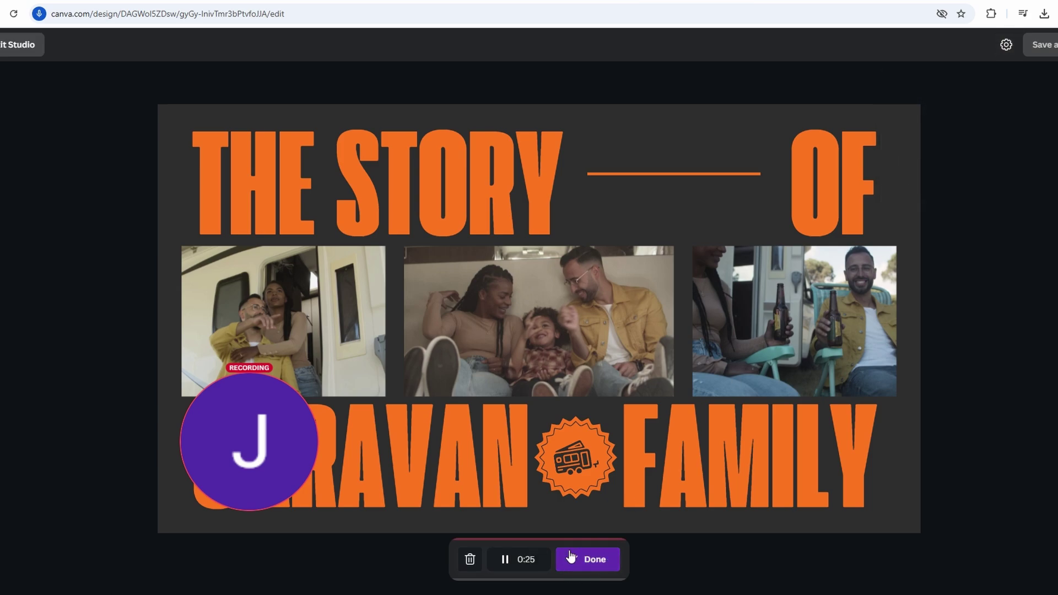
pyautogui.click(584, 566)
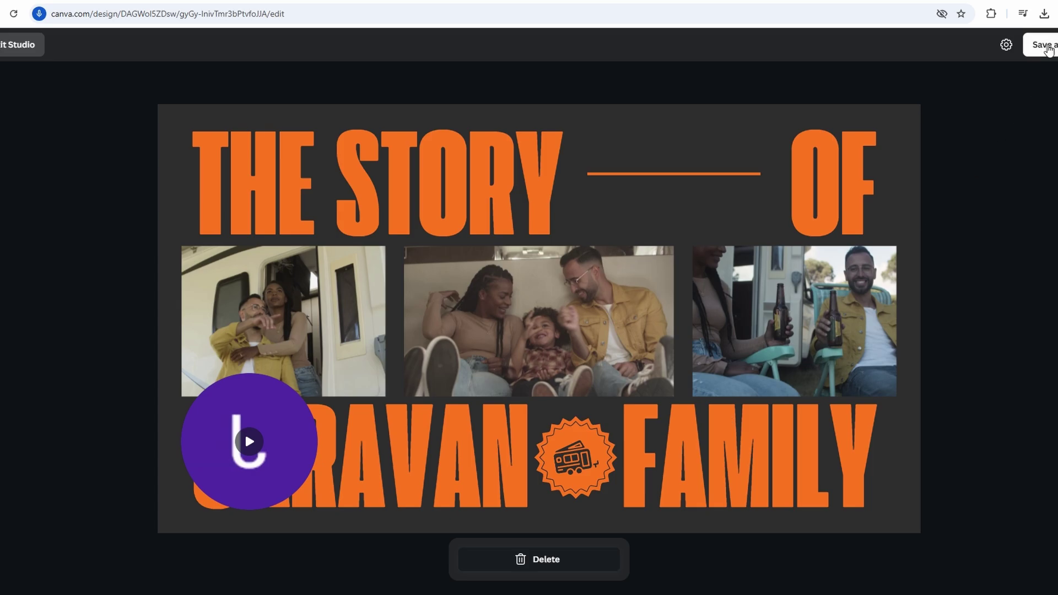
# Save the 27.1-second recording into the caravan design and adjust the page zoom.
pyautogui.click(1048, 49)
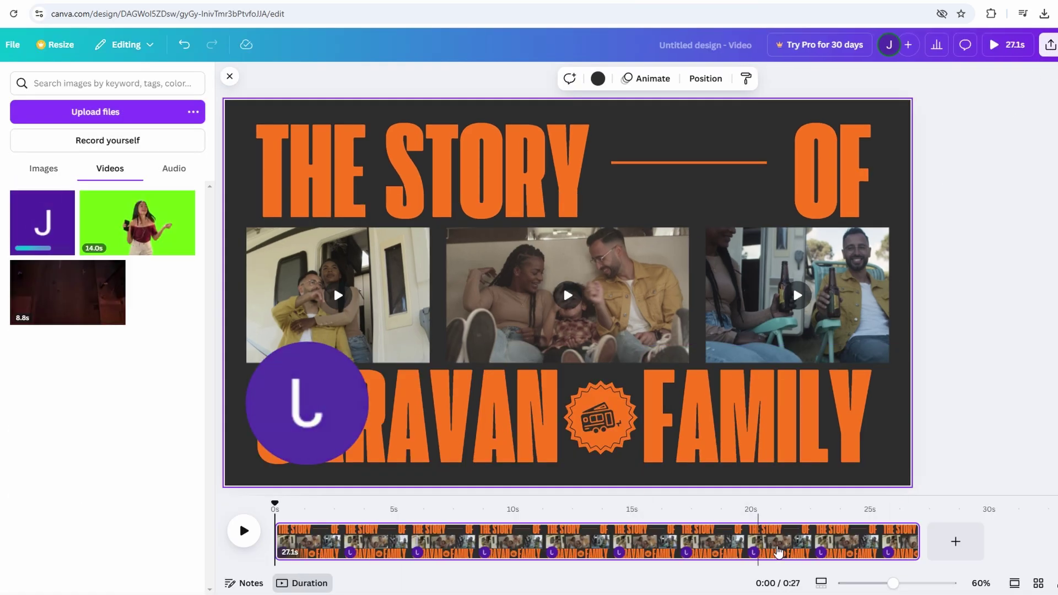
pyautogui.click(880, 583)
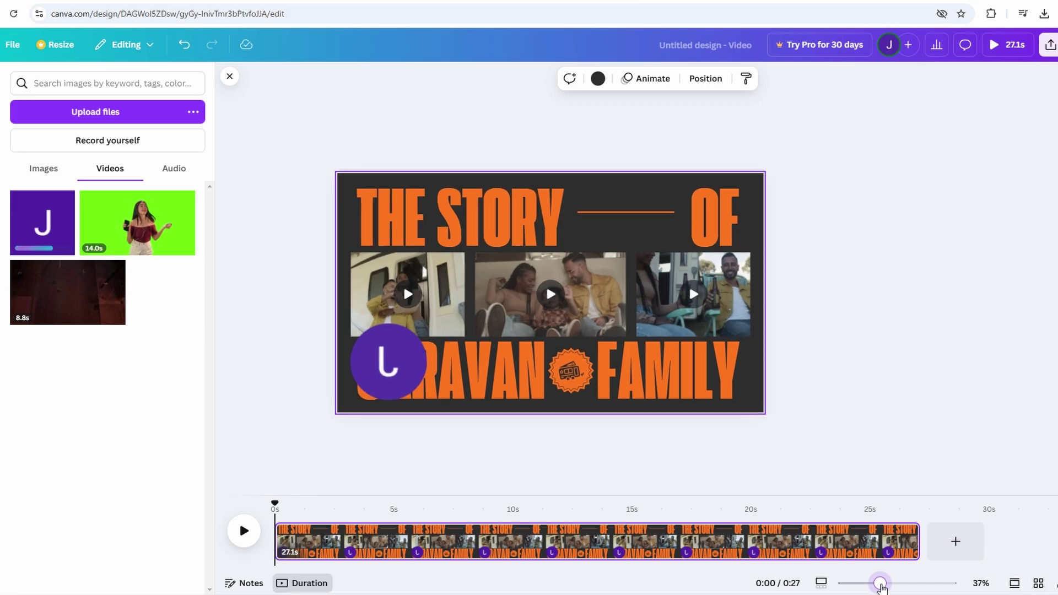
pyautogui.moveTo(881, 584); pyautogui.dragTo(882, 584)
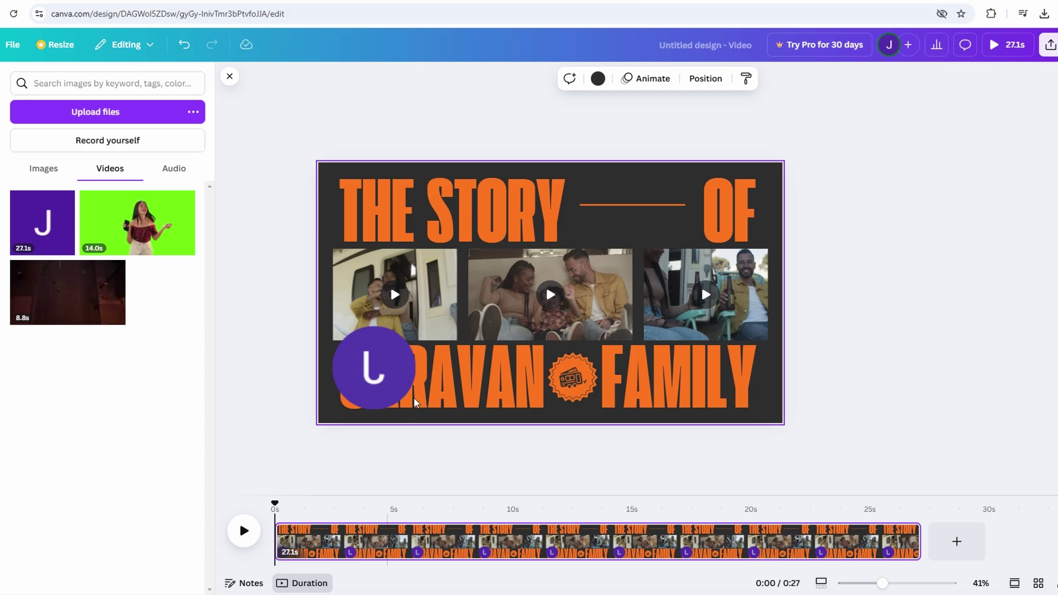
# Remove the camera footage from the recording circle and move it between STORY and OF.
pyautogui.click(389, 365)
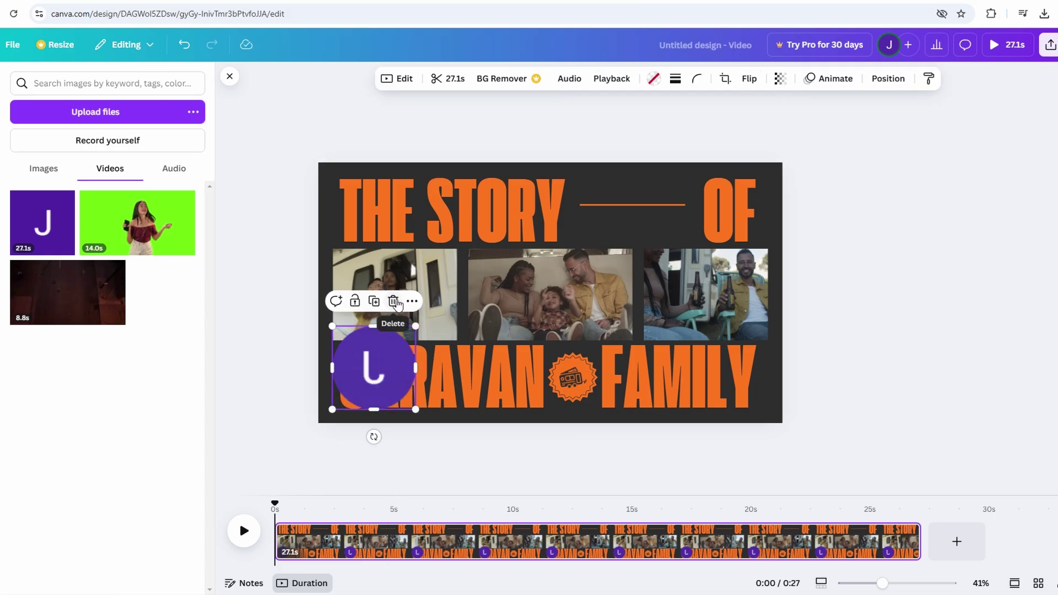
pyautogui.click(395, 302)
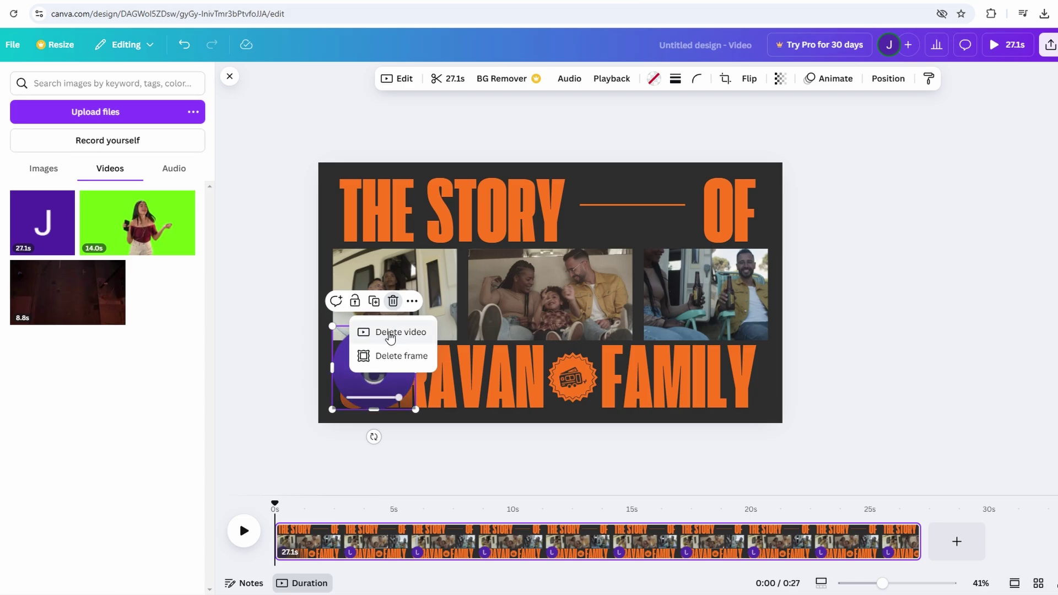
pyautogui.click(398, 332)
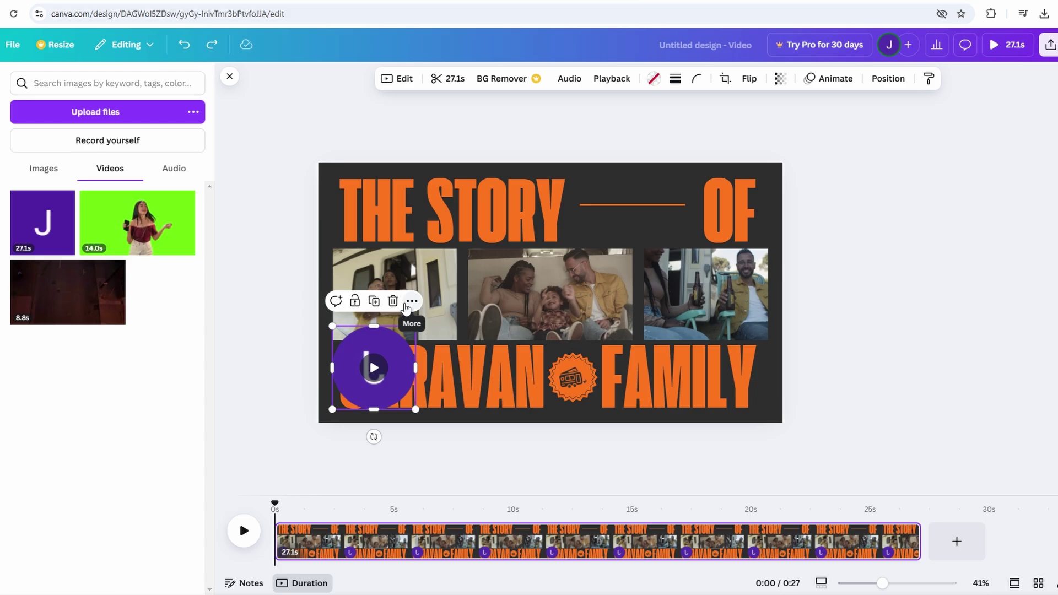
pyautogui.moveTo(391, 362); pyautogui.dragTo(646, 246)
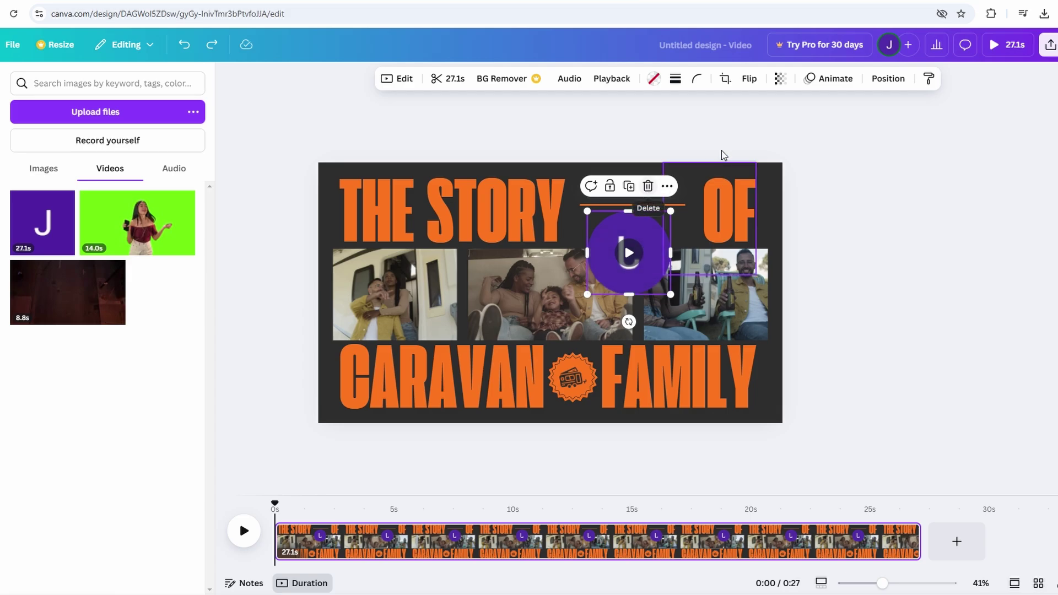
# Set the recording circle's transparency to 0 so it disappears from the design.
pyautogui.click(780, 78)
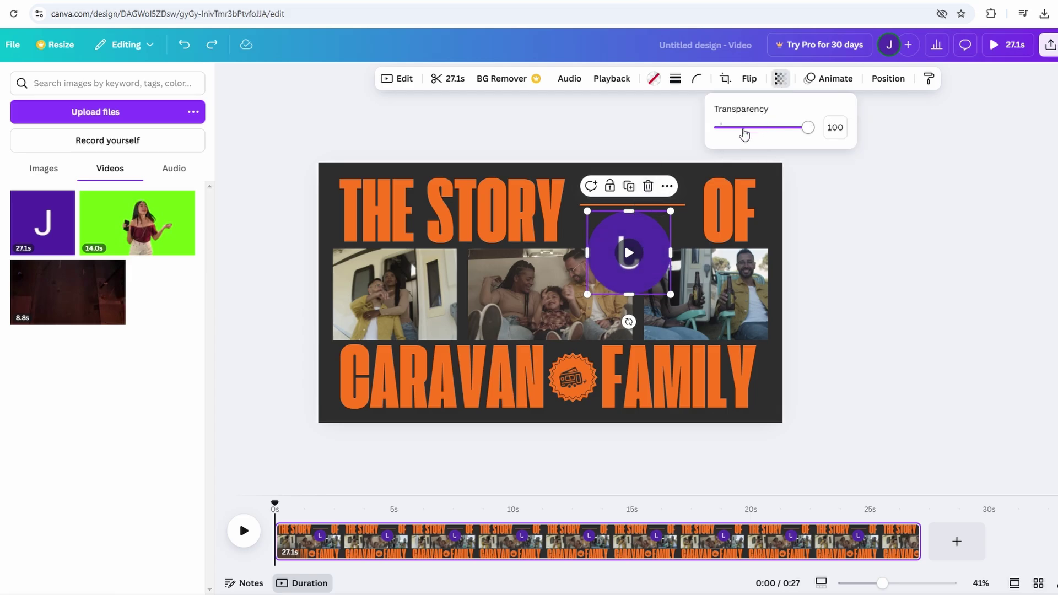
pyautogui.moveTo(744, 130); pyautogui.dragTo(719, 128)
pyautogui.click(875, 261)
pyautogui.click(876, 261)
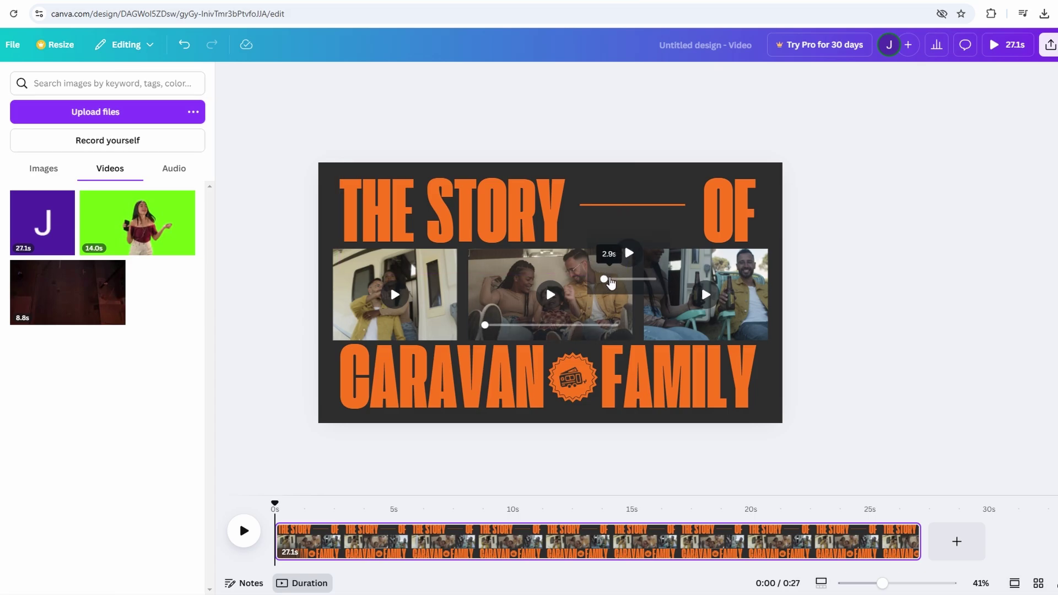
# Select the hidden 27.1-second recording beside the title and confirm its full length in the trim view.
pyautogui.click(602, 270)
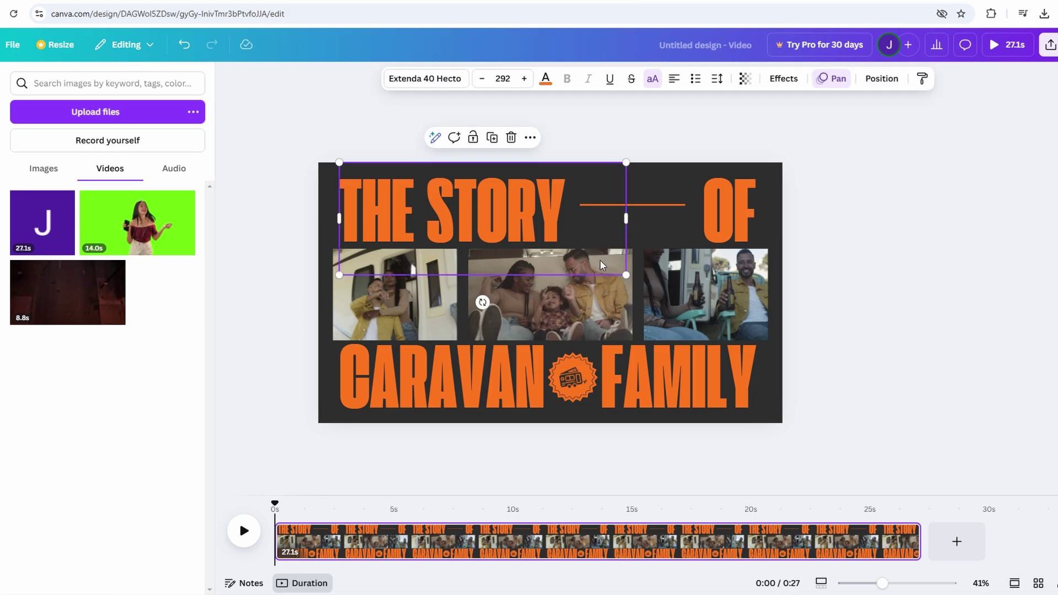
pyautogui.click(643, 274)
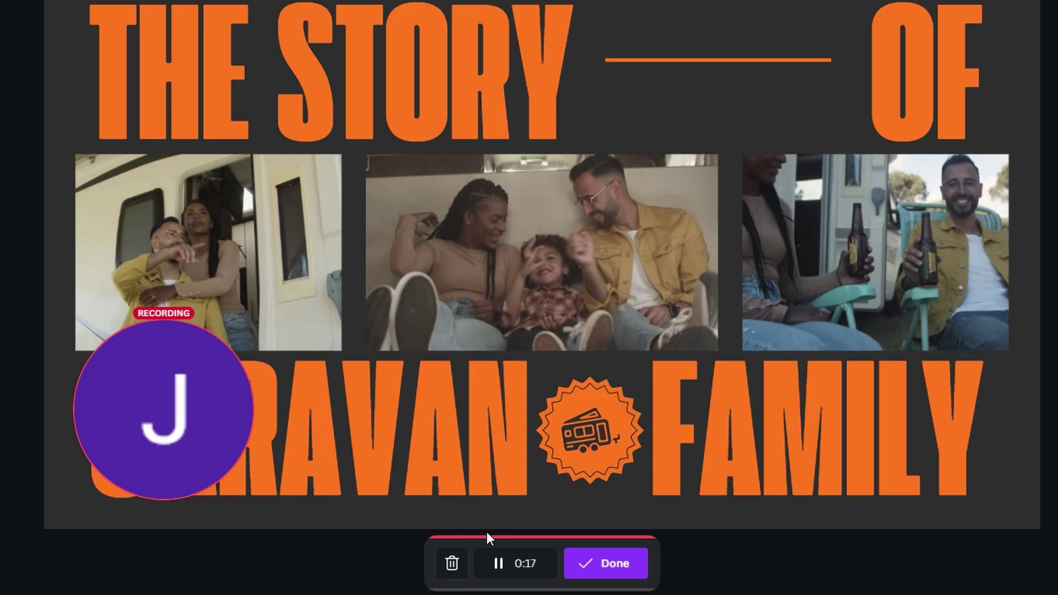
pyautogui.click(495, 565)
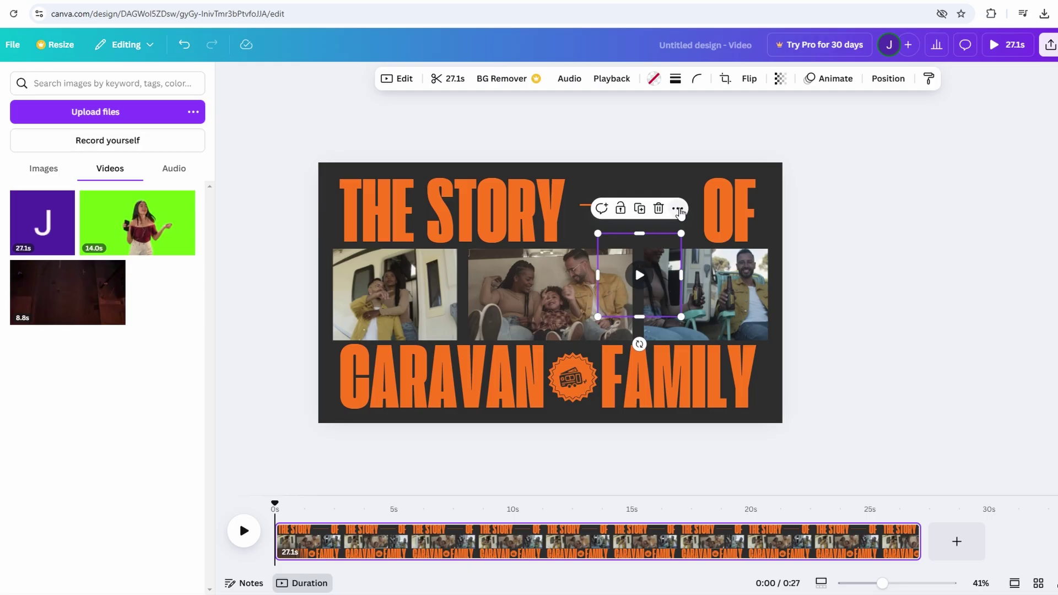
pyautogui.click(678, 209)
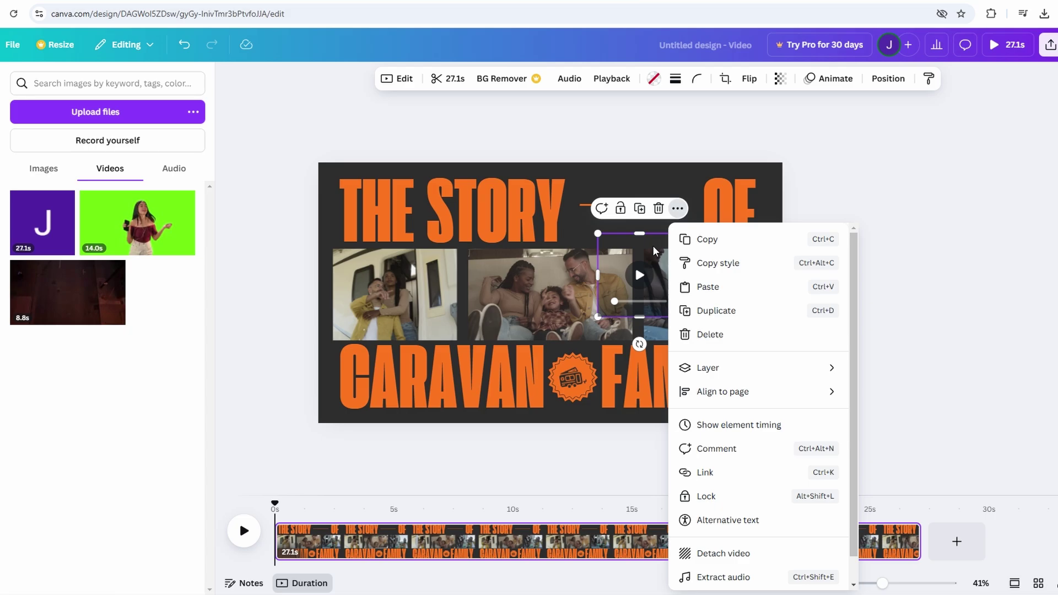
pyautogui.click(448, 79)
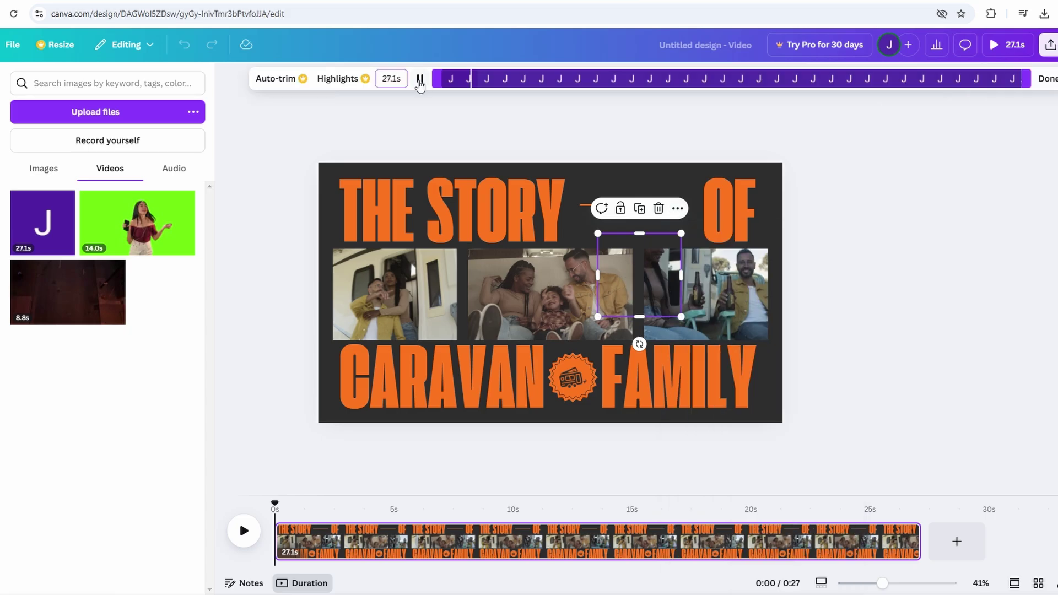
pyautogui.click(420, 79)
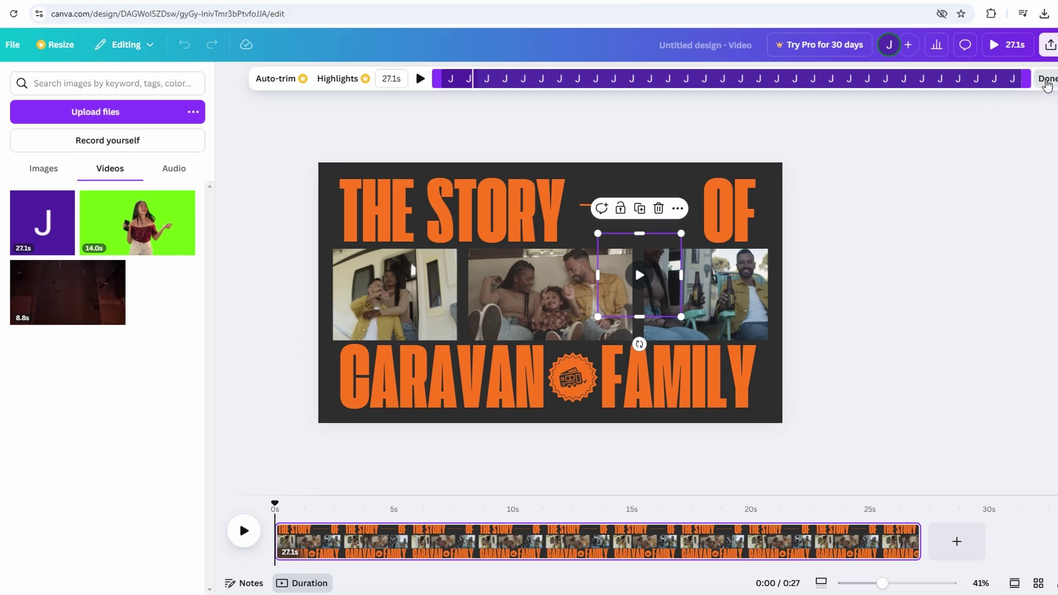
pyautogui.click(1047, 80)
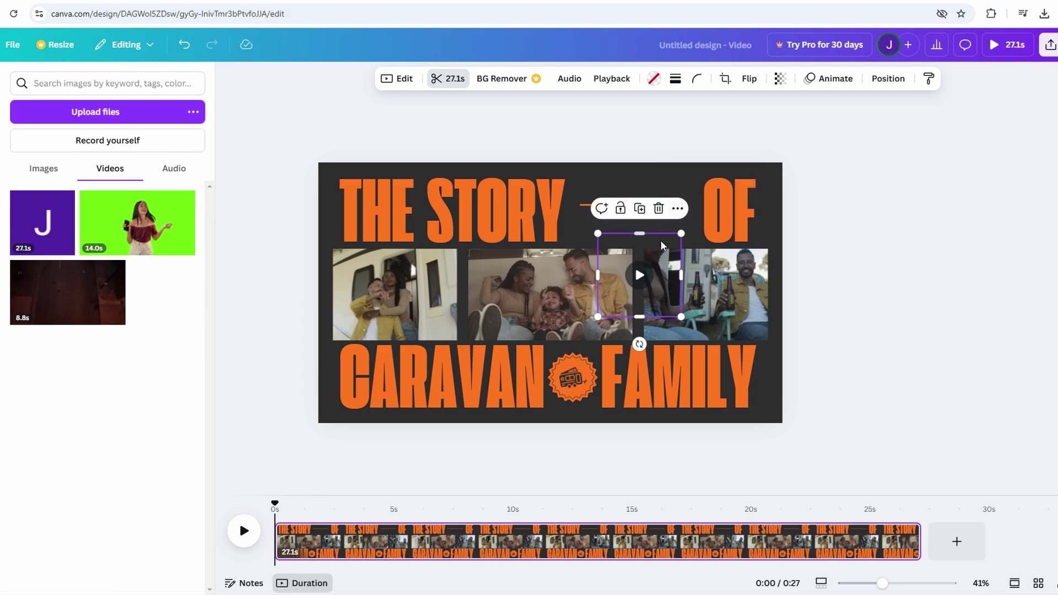
# Delete CARAVAN, FAMILY, the badge icon and orange circle, then move the clip below the photos.
pyautogui.click(499, 384)
pyautogui.press('Delete')
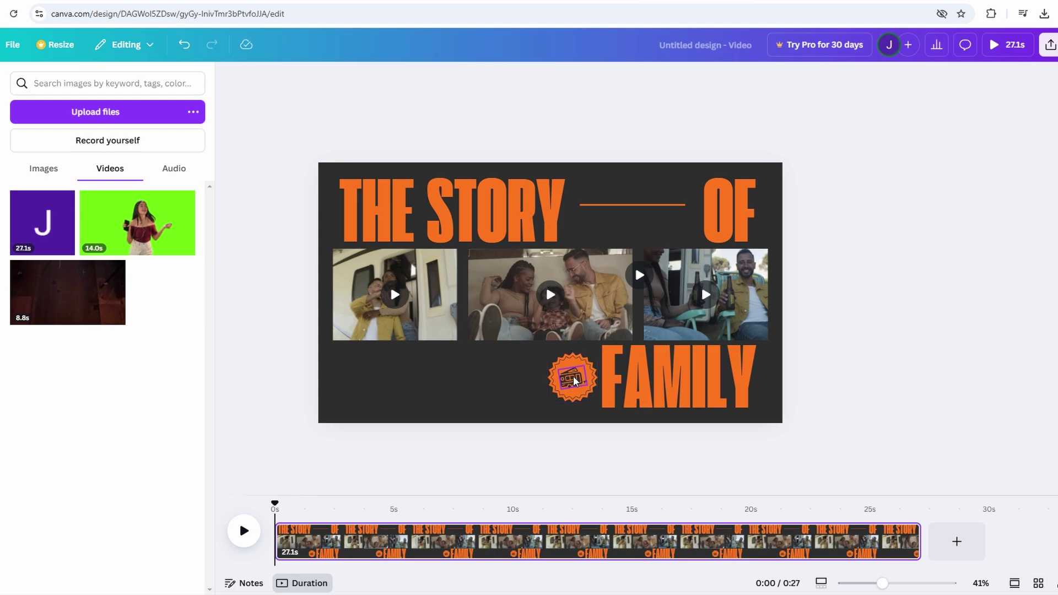
pyautogui.click(574, 380)
pyautogui.press('Delete')
pyautogui.click(678, 380)
pyautogui.press('Delete')
pyautogui.click(578, 378)
pyautogui.press('Delete')
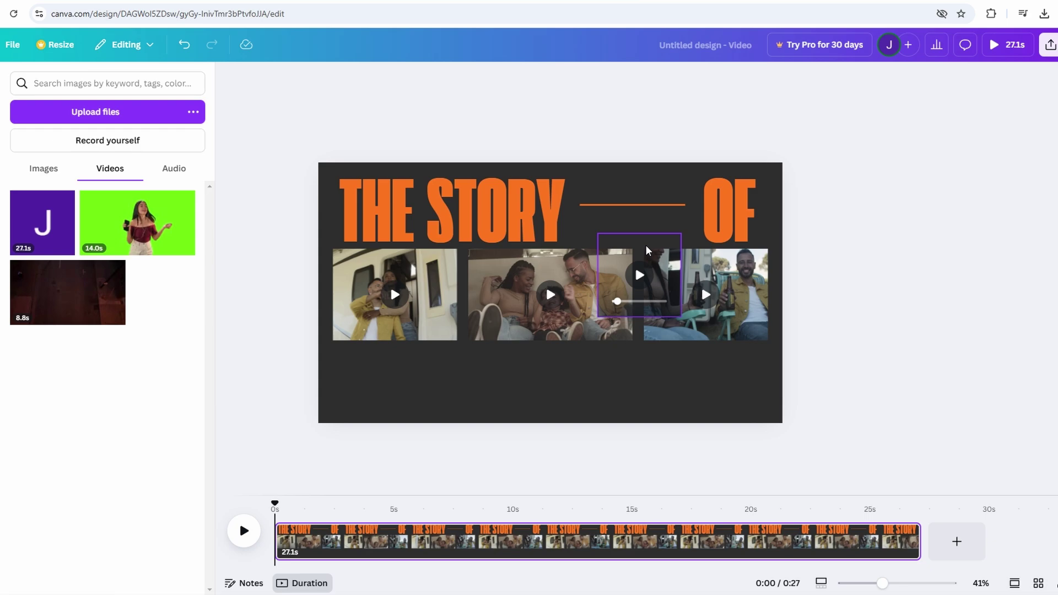
pyautogui.moveTo(646, 250); pyautogui.dragTo(564, 371)
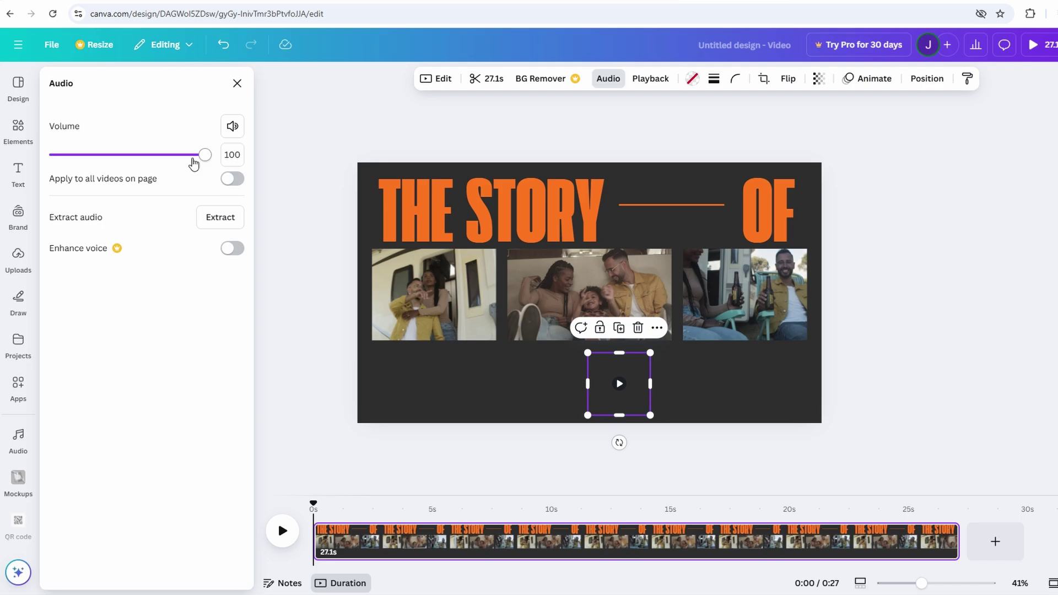
# Turn the clip's volume to 0 and add The Last Hero music track to the video.
pyautogui.moveTo(192, 160); pyautogui.dragTo(49, 160)
pyautogui.click(18, 438)
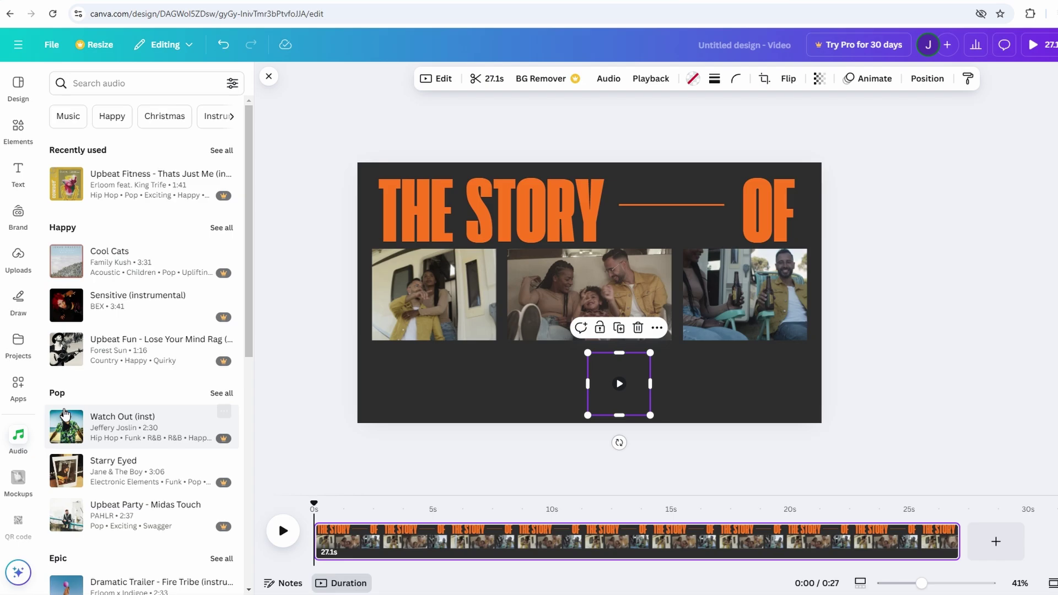
pyautogui.scroll(-2, 157, 314)
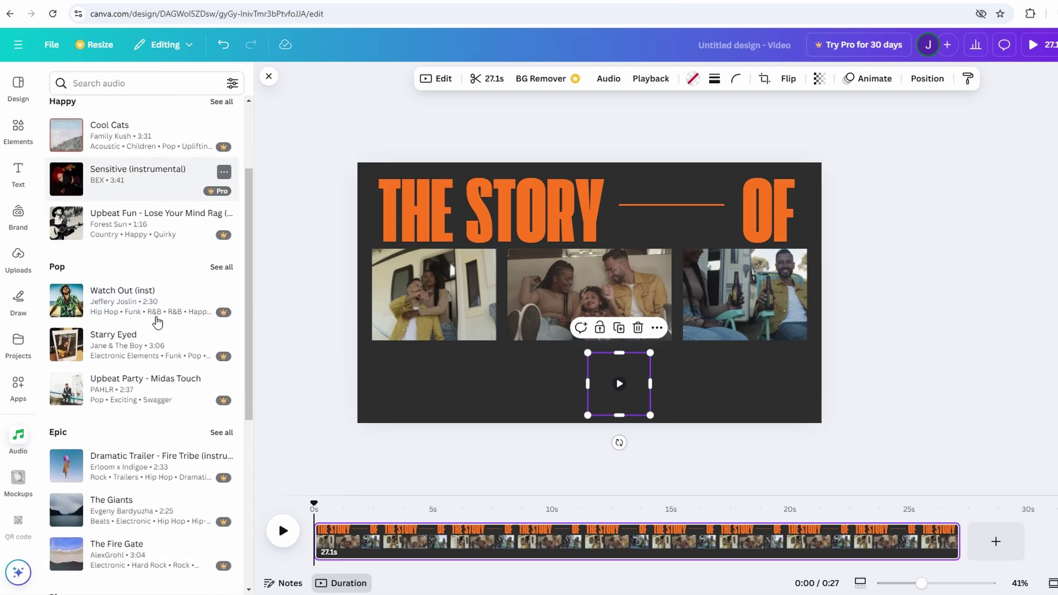
pyautogui.scroll(-12, 157, 322)
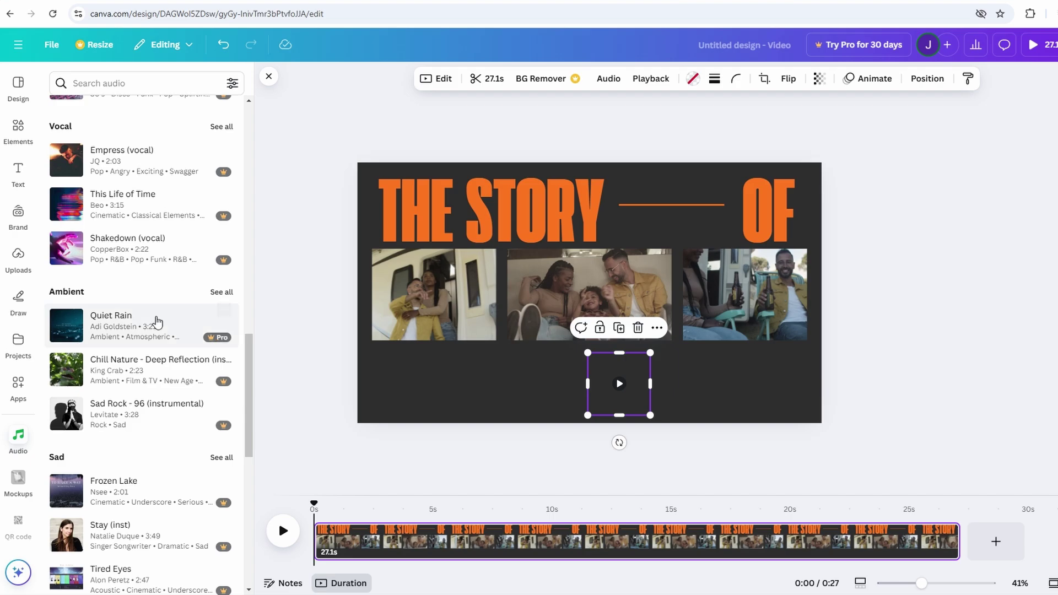
pyautogui.scroll(-15, 157, 320)
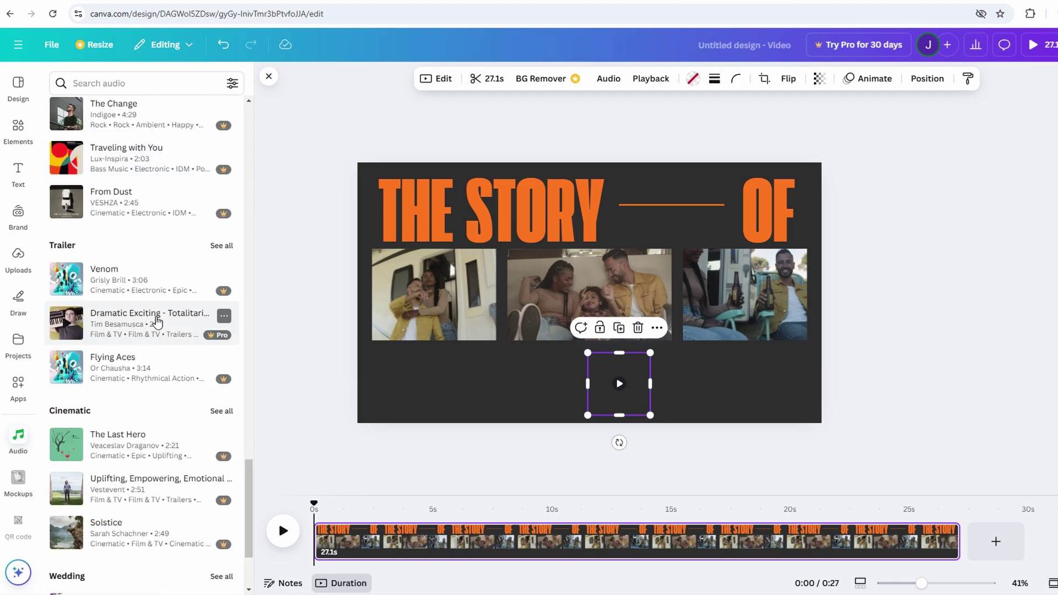
pyautogui.scroll(-2, 157, 322)
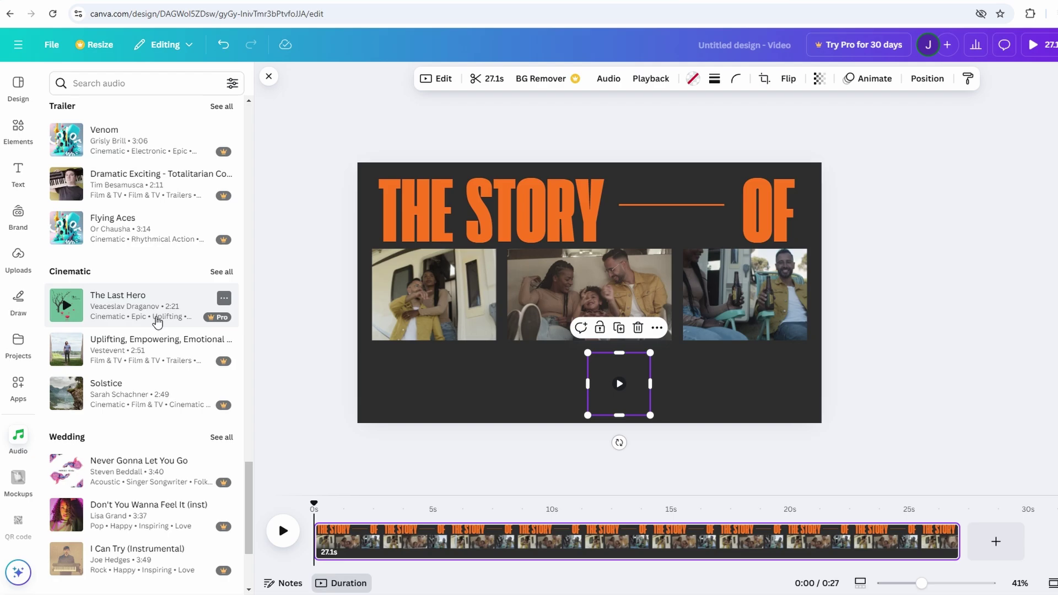
pyautogui.moveTo(135, 303); pyautogui.dragTo(320, 550)
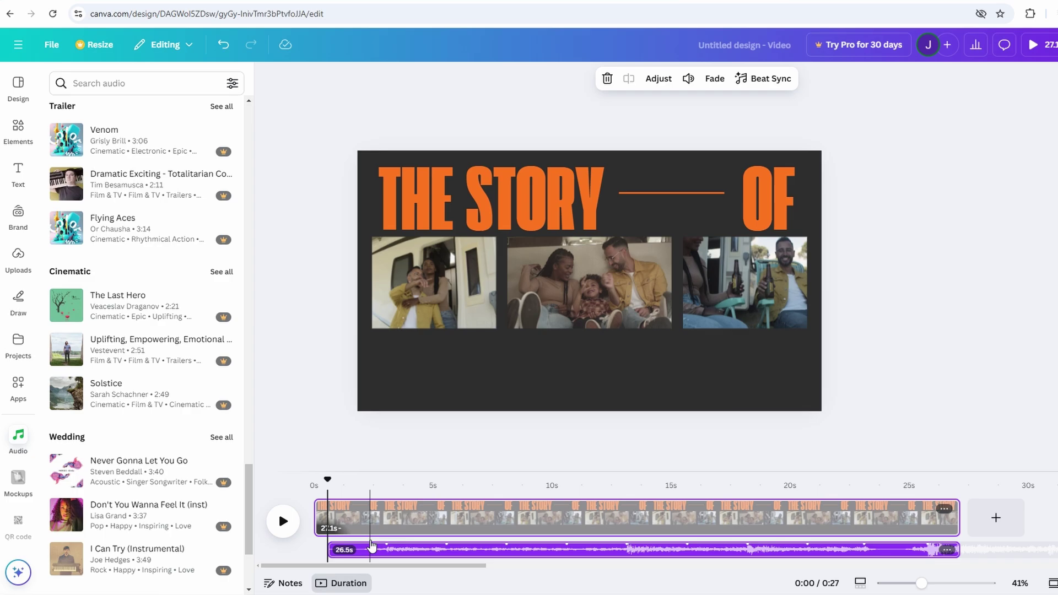
# Set The Last Hero's volume to 0 and leave Beat Sync off.
pyautogui.click(686, 78)
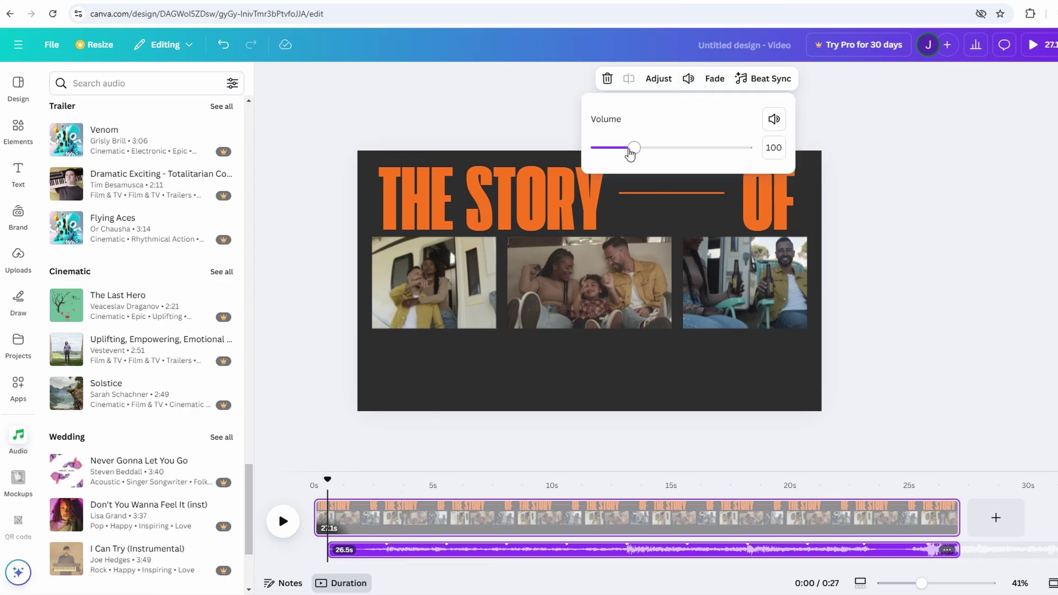
pyautogui.moveTo(633, 149); pyautogui.dragTo(593, 160)
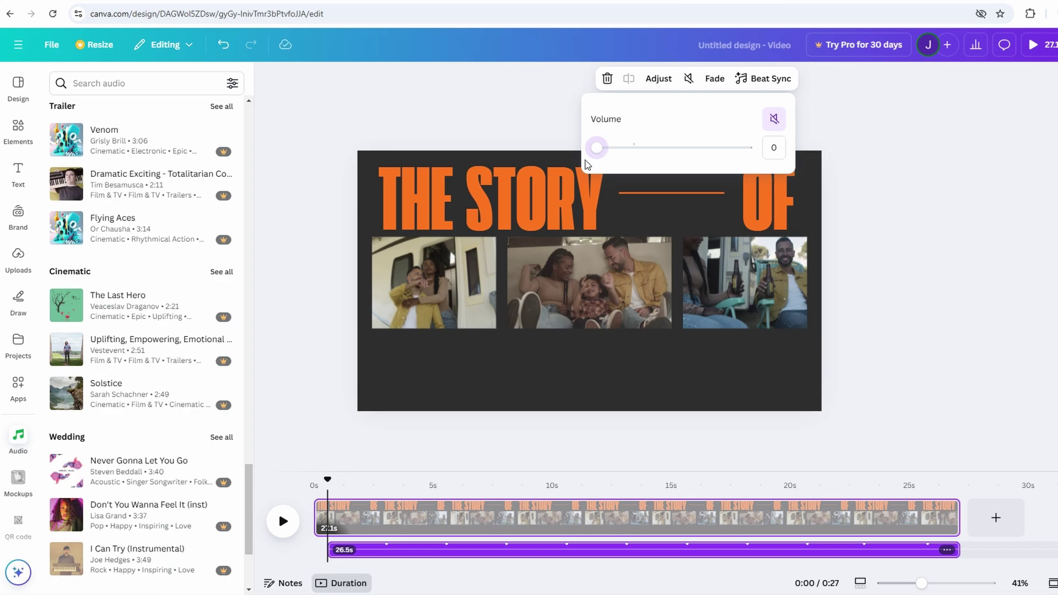
pyautogui.click(754, 83)
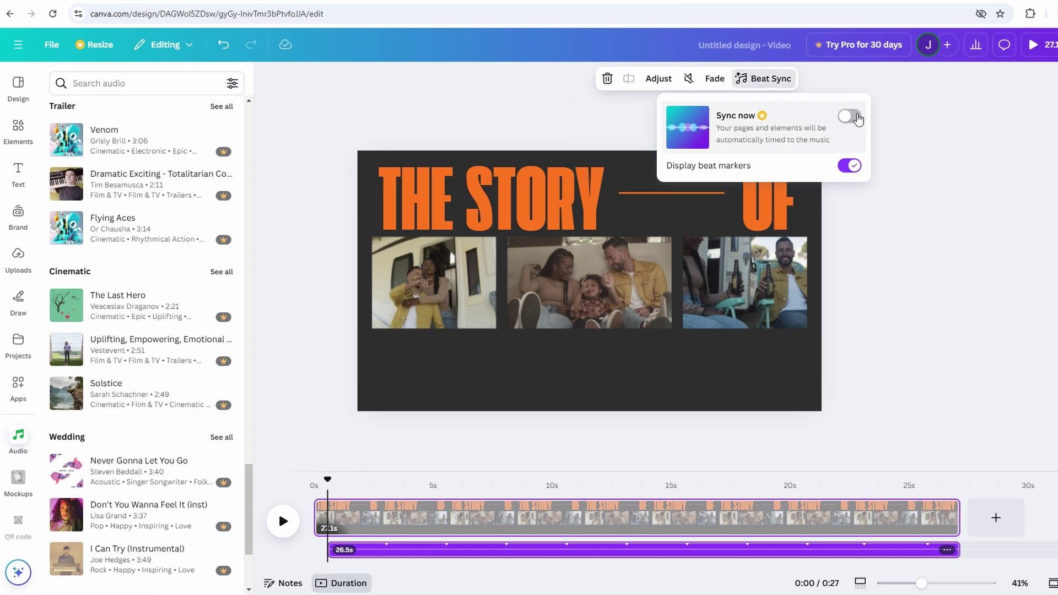
pyautogui.click(918, 130)
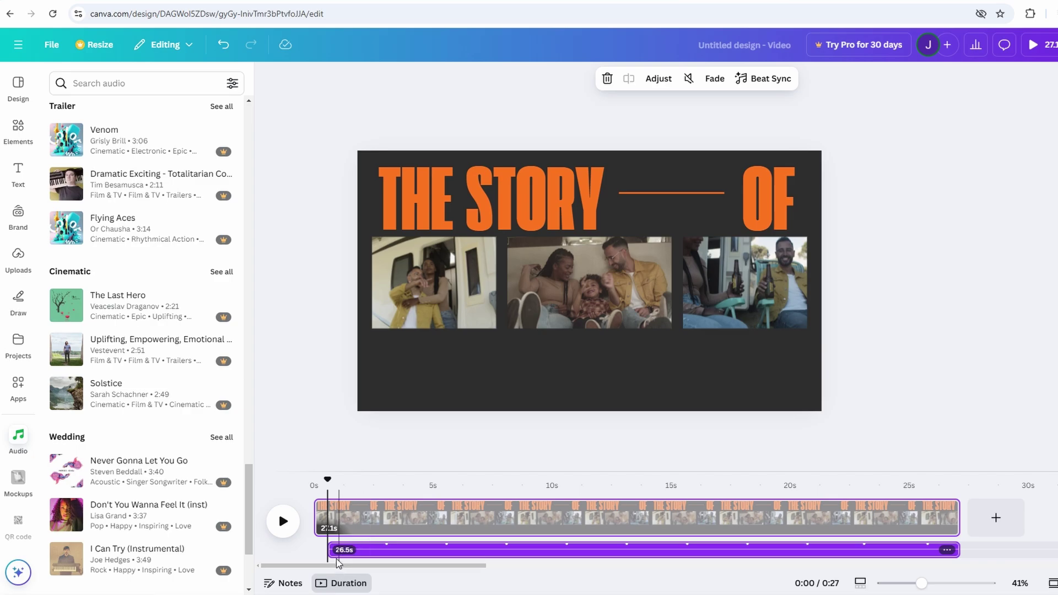
# Preview the video, shorten The Last Hero from its end, then delete the music track.
pyautogui.press('space')
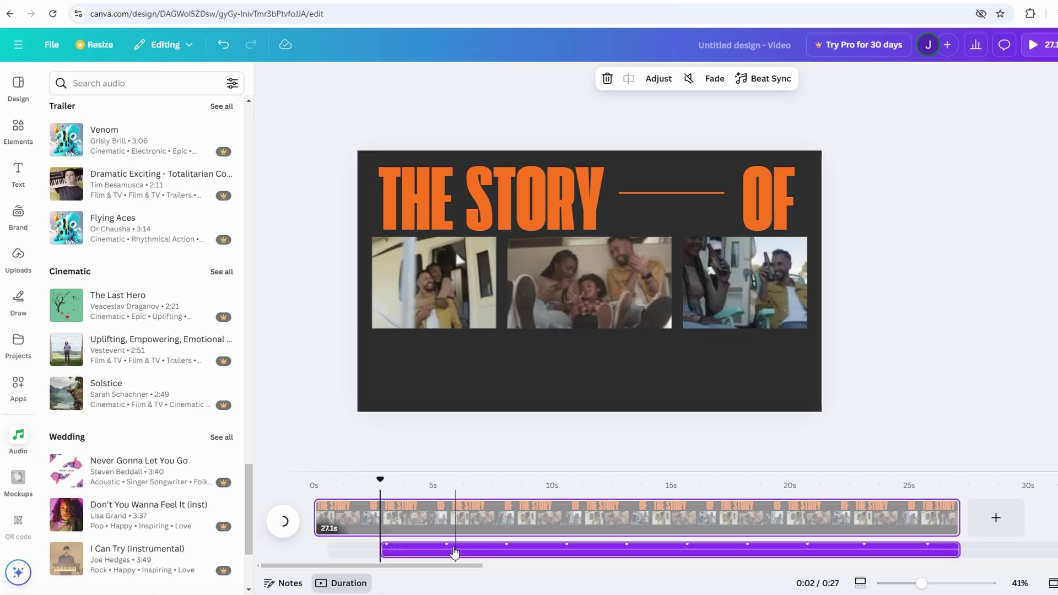
pyautogui.click(279, 511)
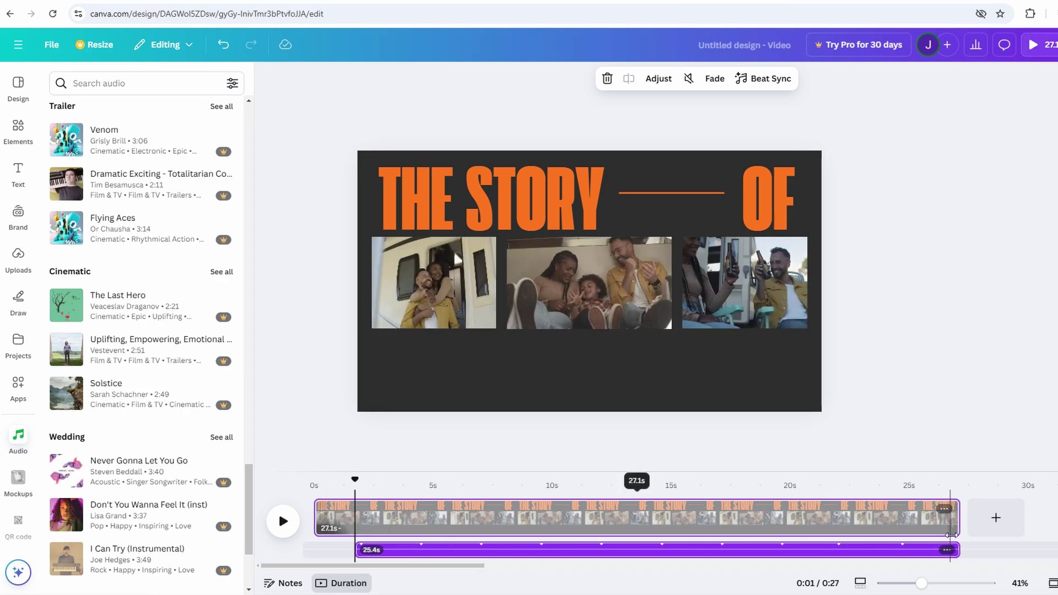
pyautogui.moveTo(956, 549); pyautogui.dragTo(721, 549)
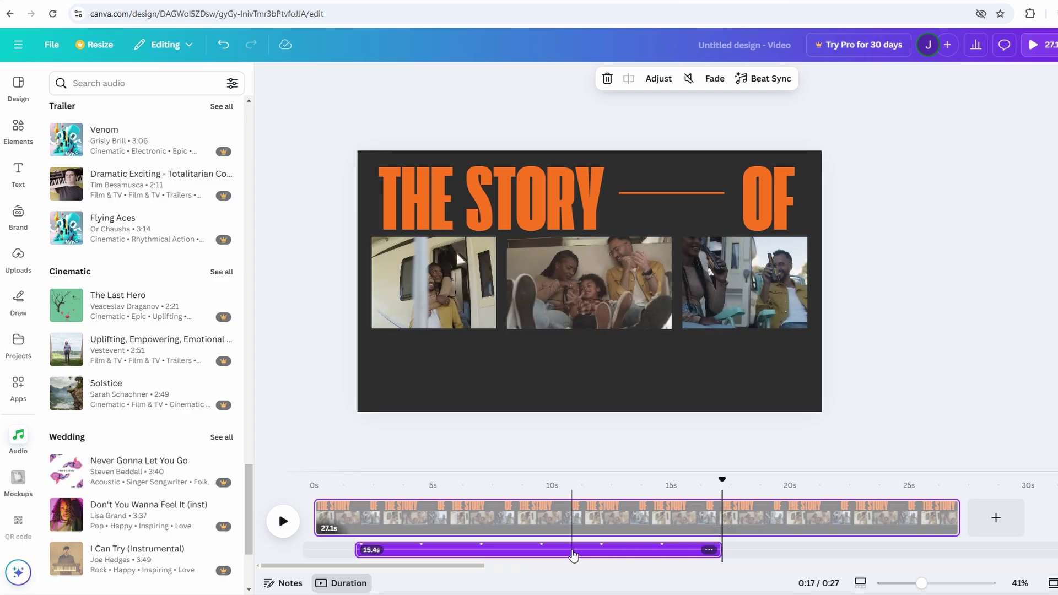
pyautogui.click(532, 553)
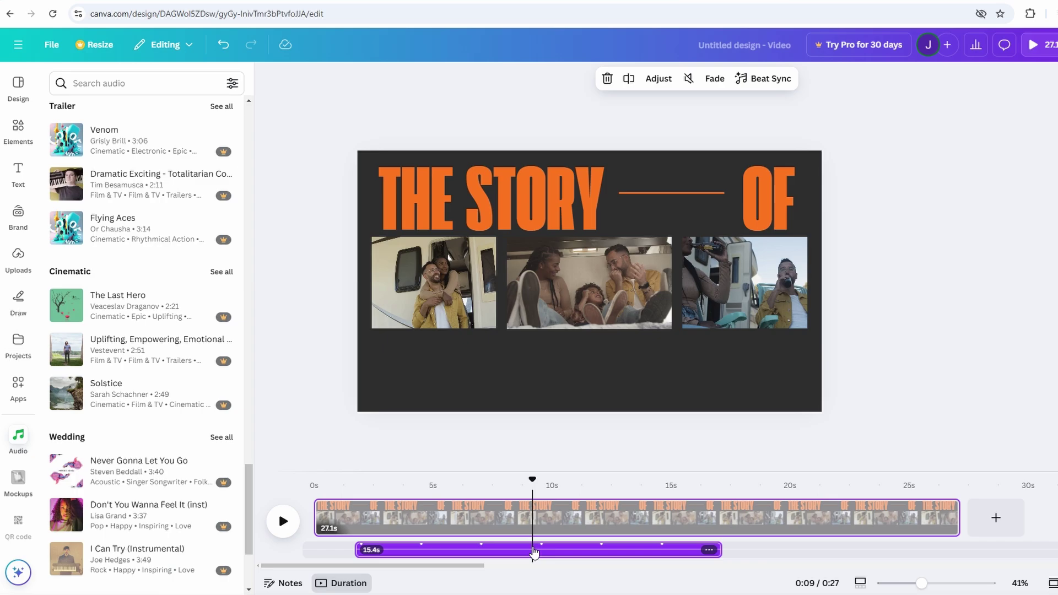
pyautogui.rightClick(502, 557)
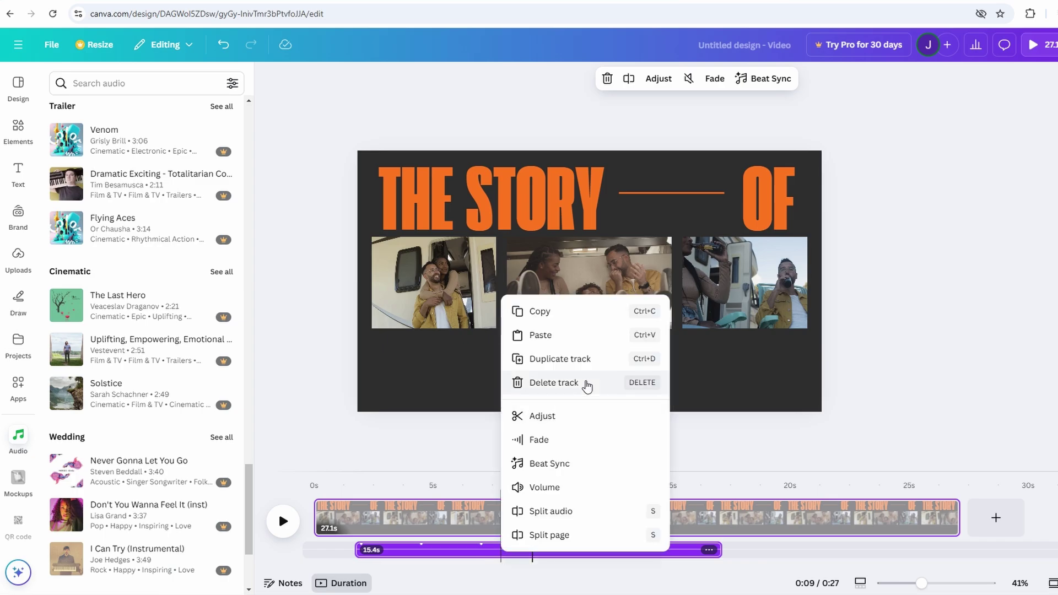
pyautogui.click(586, 384)
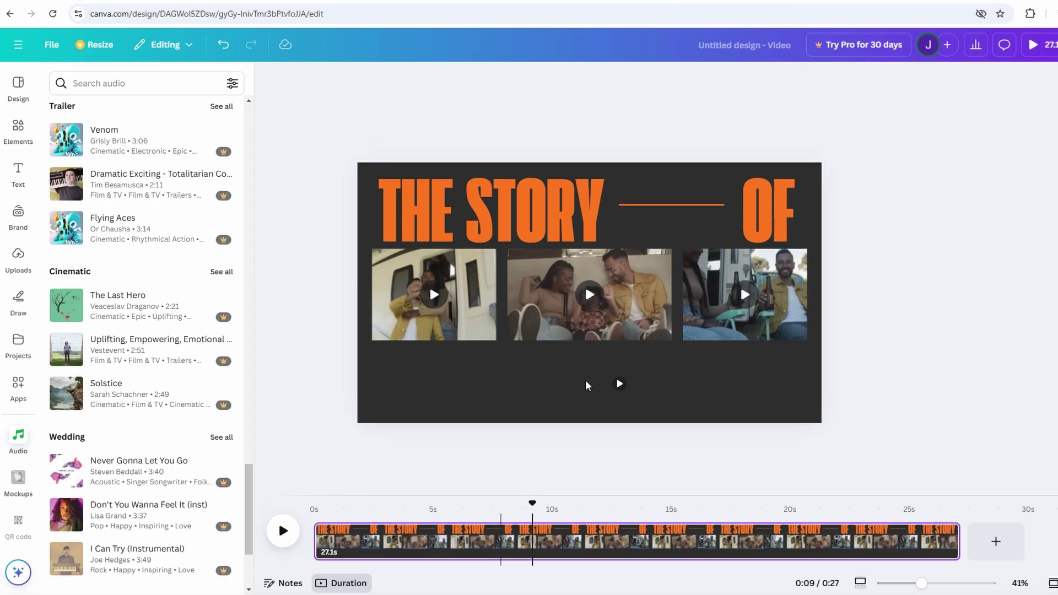
pyautogui.scroll(-3, 110, 419)
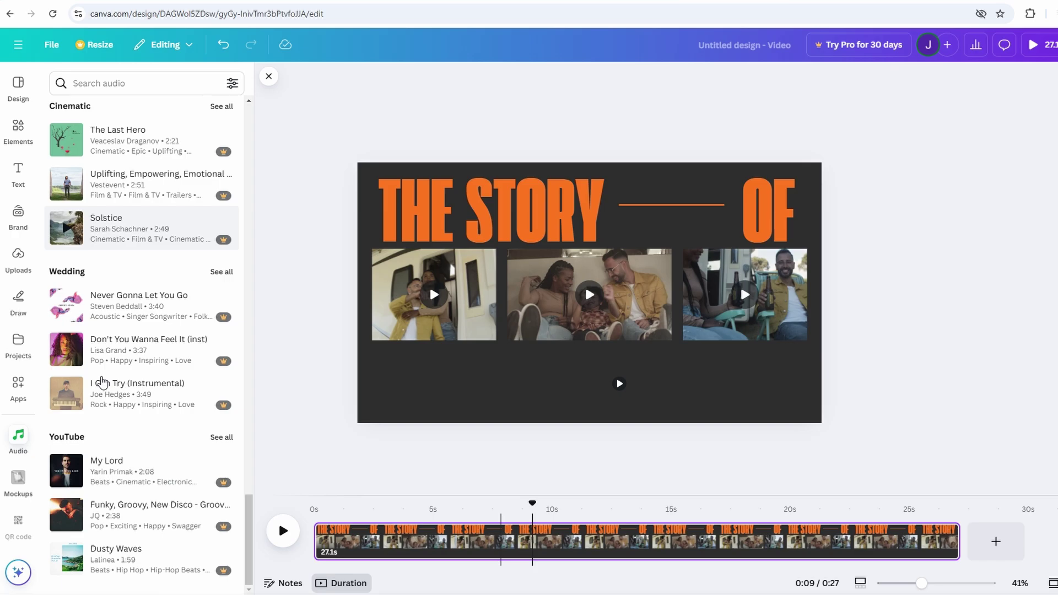
# Set the small recorded video element's volume to 0.
pyautogui.click(268, 76)
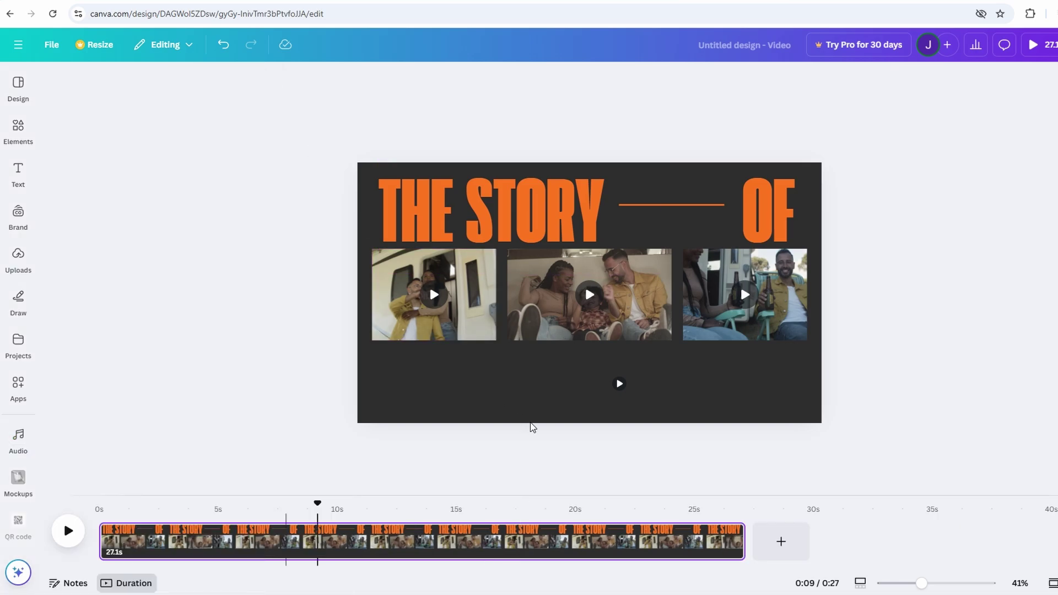
pyautogui.moveTo(599, 345)
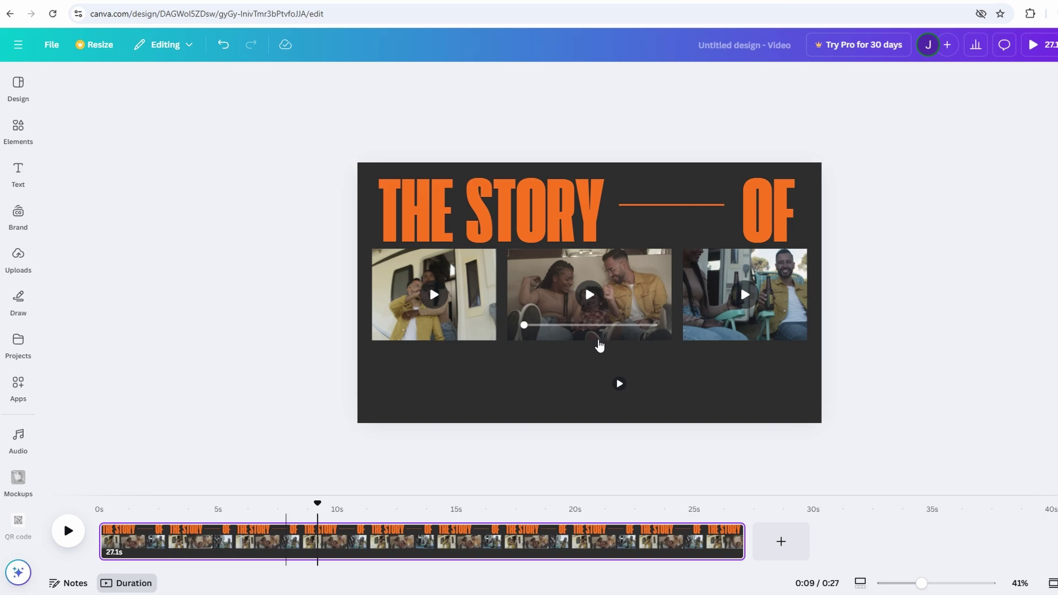
pyautogui.moveTo(606, 380)
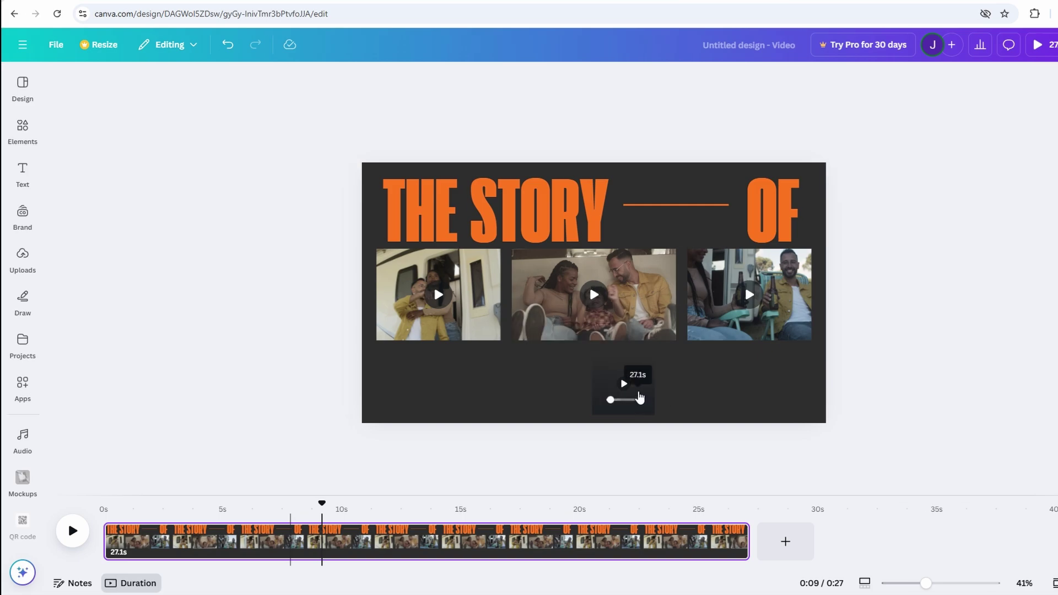
pyautogui.click(610, 380)
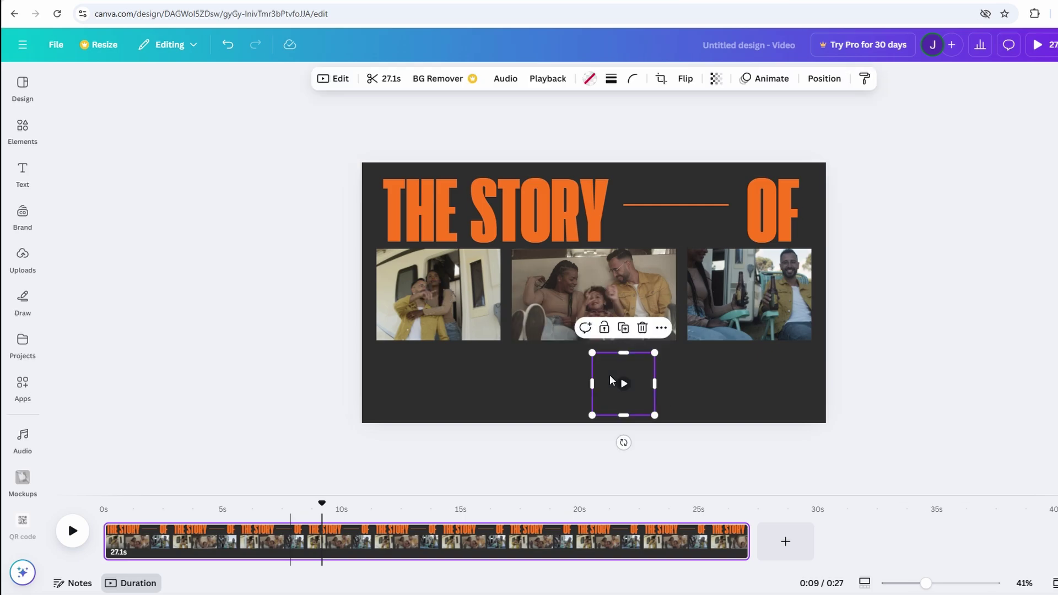
pyautogui.click(511, 85)
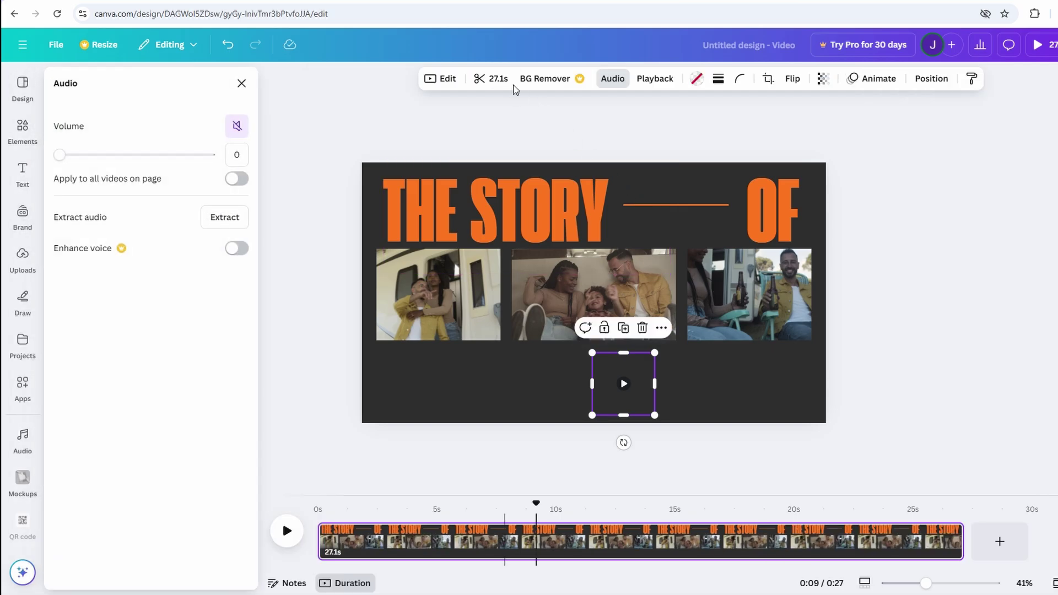
pyautogui.click(102, 155)
pyautogui.moveTo(102, 158); pyautogui.dragTo(52, 160)
# Trim the page's end from 27.1 to 19.6 seconds and zoom the canvas to 50%.
pyautogui.moveTo(537, 504); pyautogui.dragTo(433, 505)
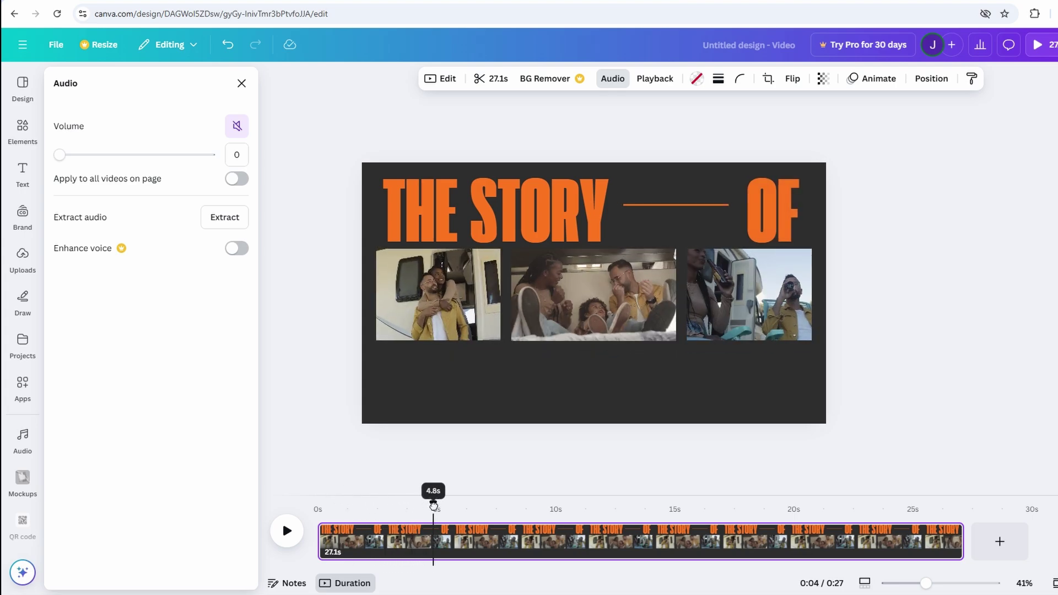
pyautogui.moveTo(433, 505); pyautogui.dragTo(738, 505)
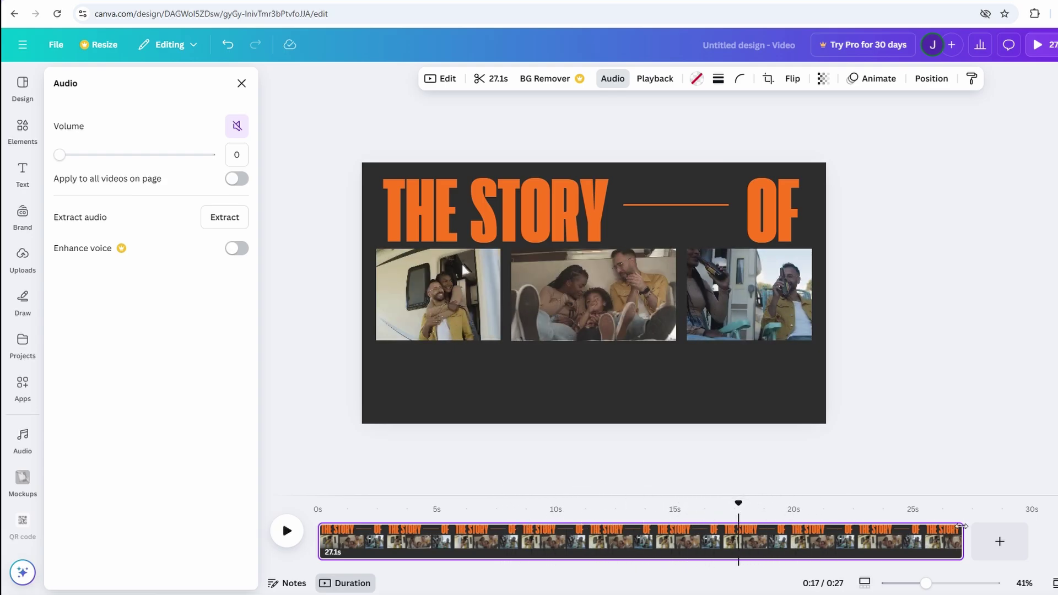
pyautogui.moveTo(961, 529); pyautogui.dragTo(555, 504)
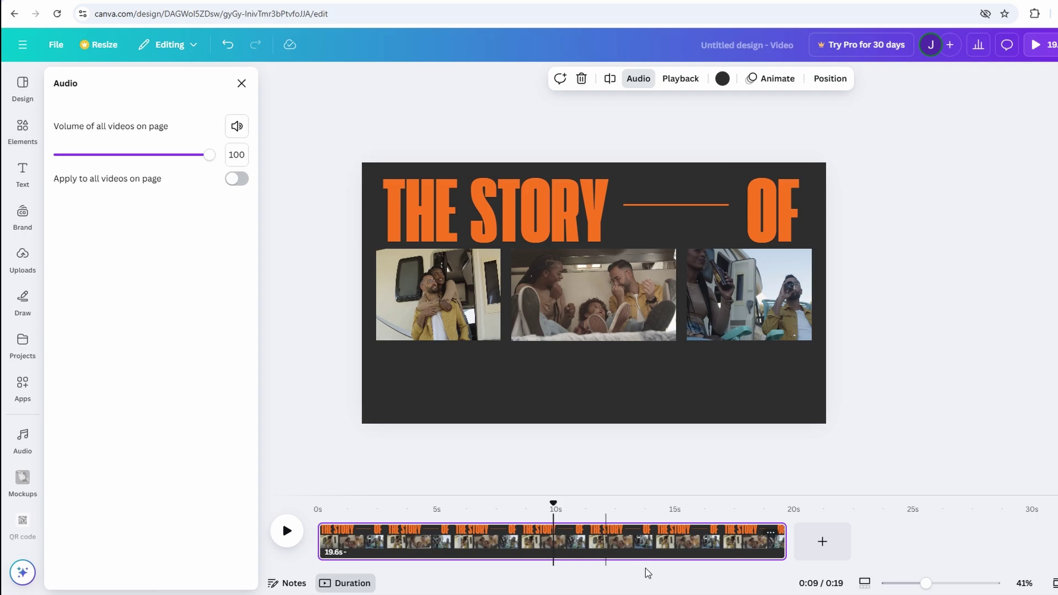
pyautogui.moveTo(925, 583)
pyautogui.mouseDown()
pyautogui.moveTo(947, 584)
pyautogui.moveTo(931, 584)
pyautogui.mouseUp()
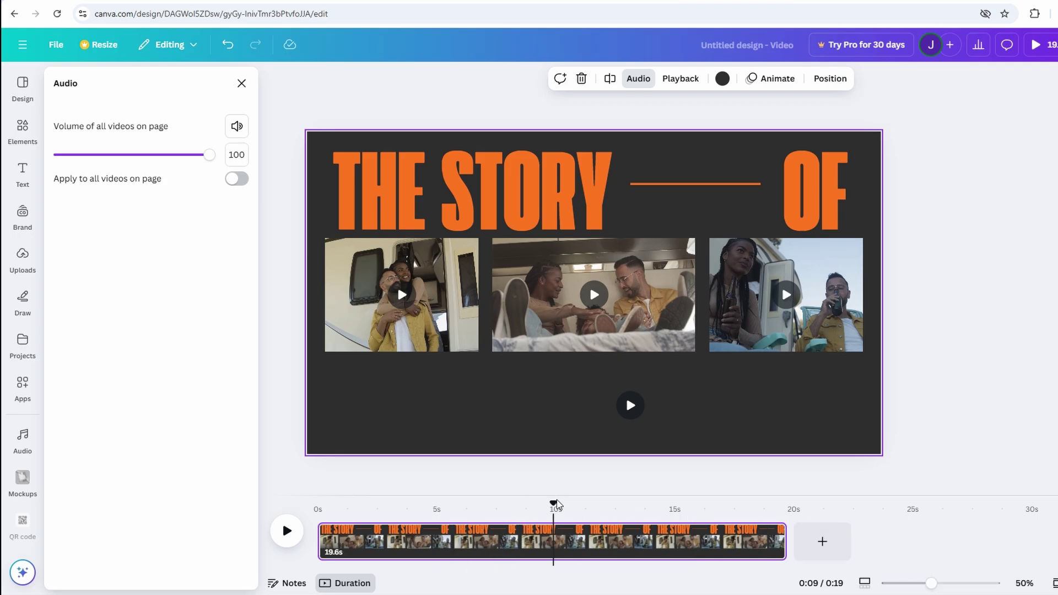
pyautogui.moveTo(553, 503); pyautogui.dragTo(305, 493)
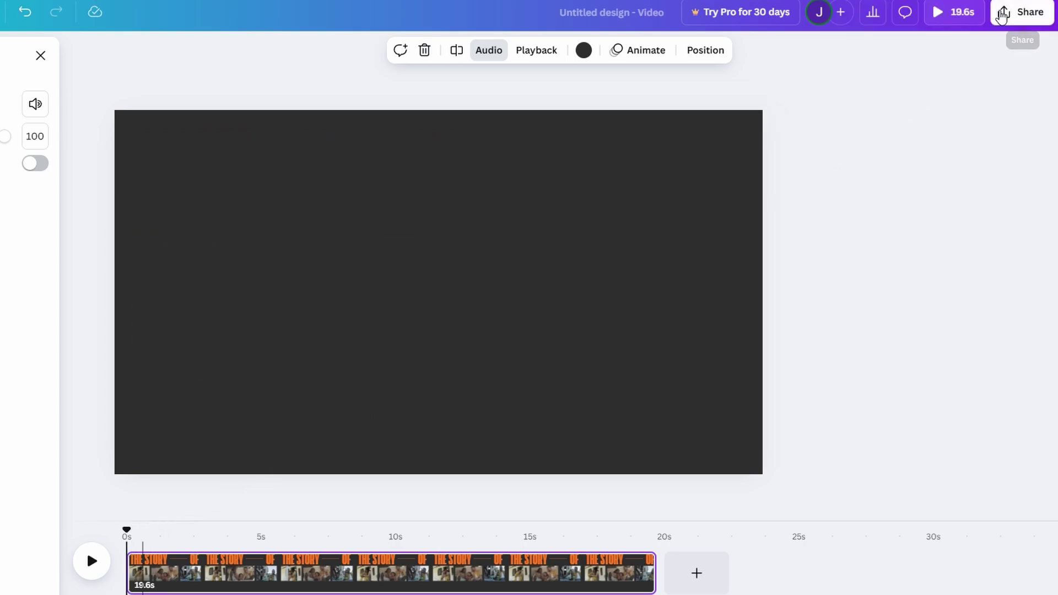
# Download the design as an MP4 Video file at 1080p (HD).
pyautogui.click(1009, 23)
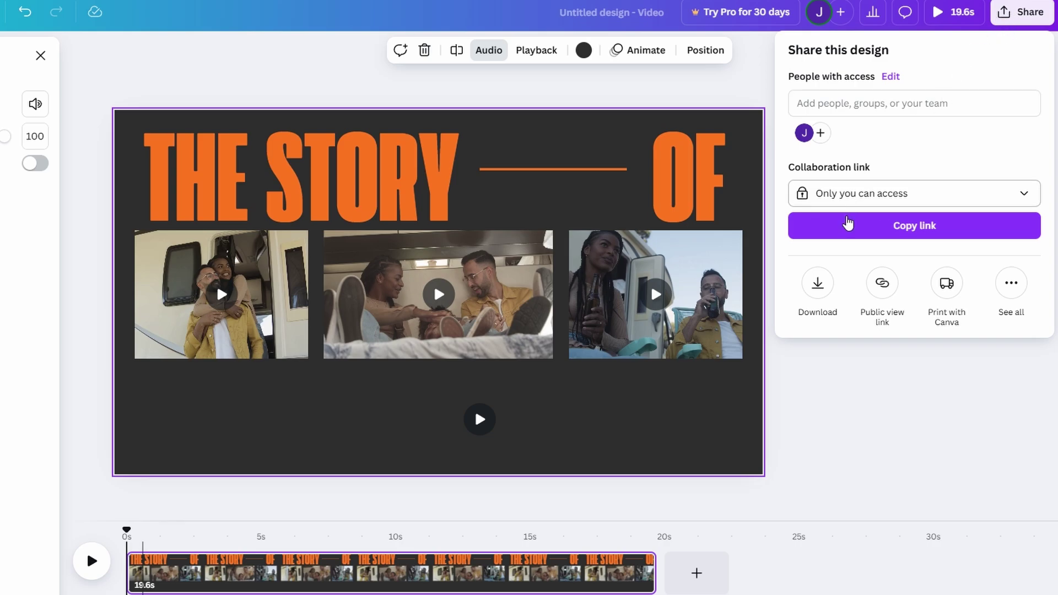
pyautogui.click(818, 284)
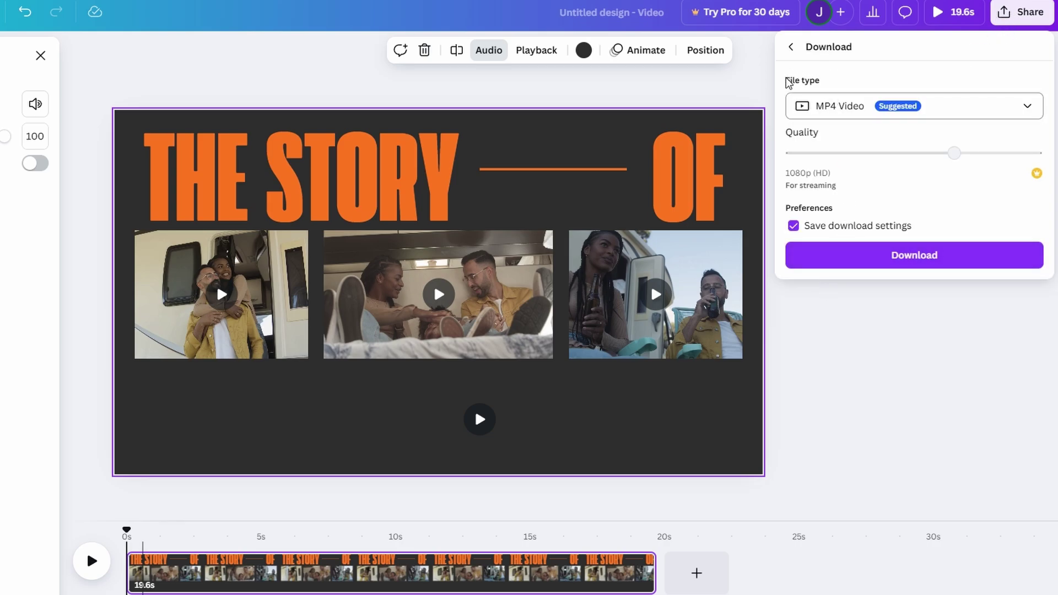
pyautogui.click(834, 105)
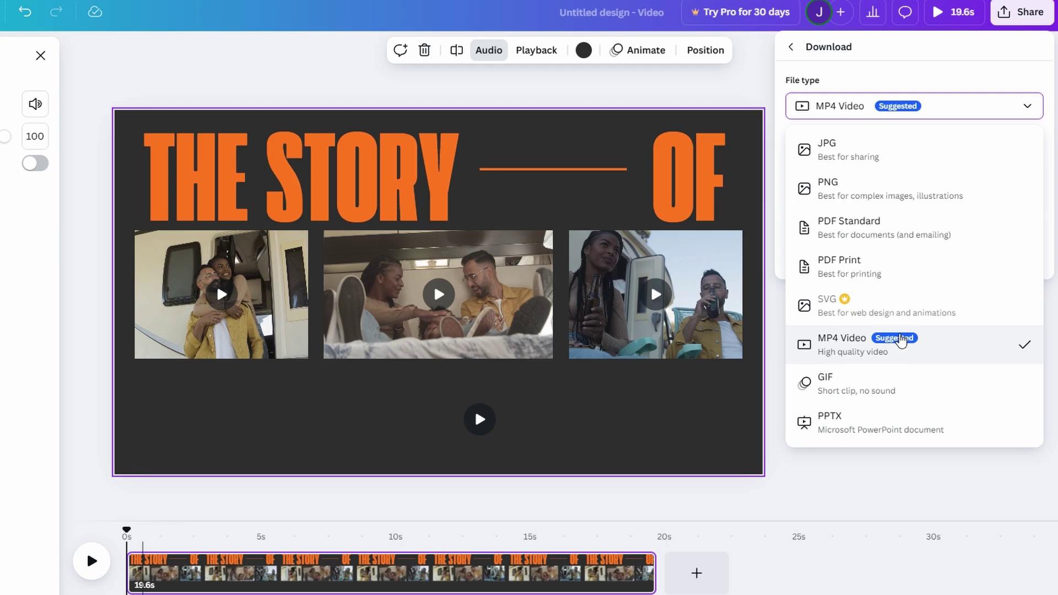
pyautogui.click(823, 357)
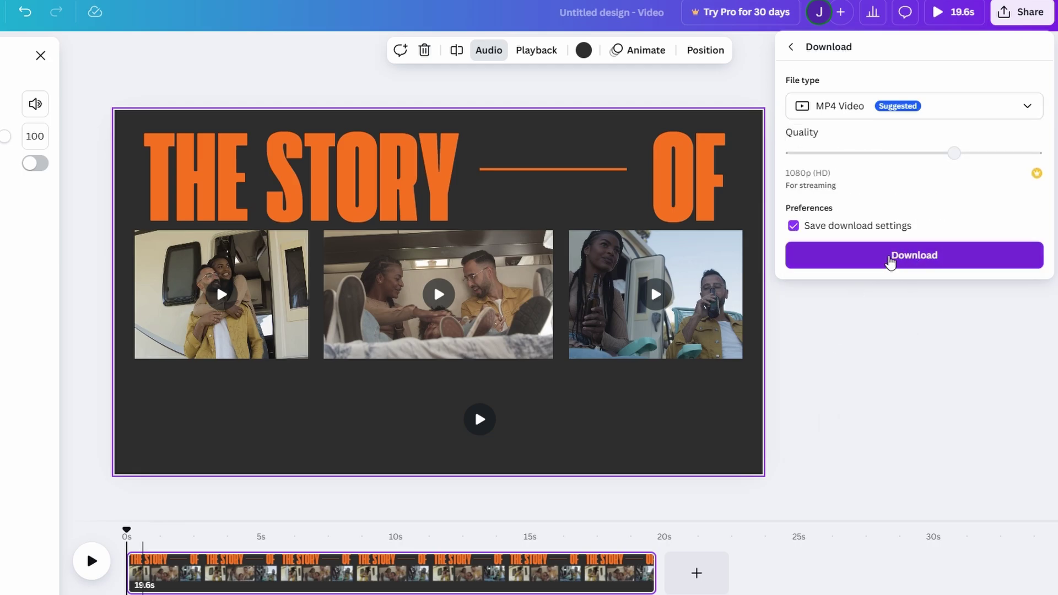
pyautogui.click(898, 260)
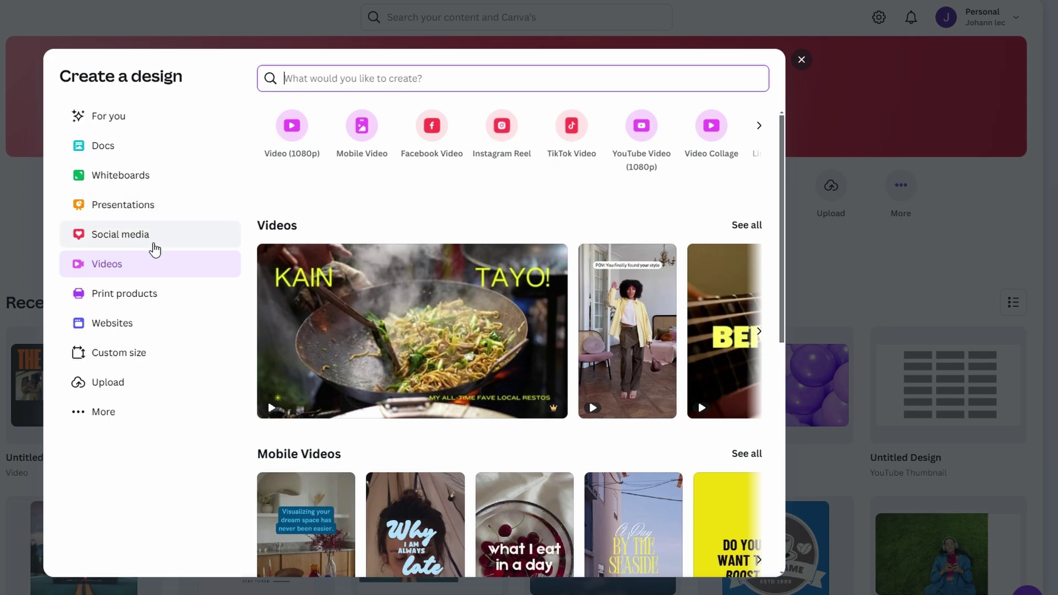
# Close the Create a design window listing Video (1080p), Mobile Video and TikTok Video formats.
pyautogui.click(758, 127)
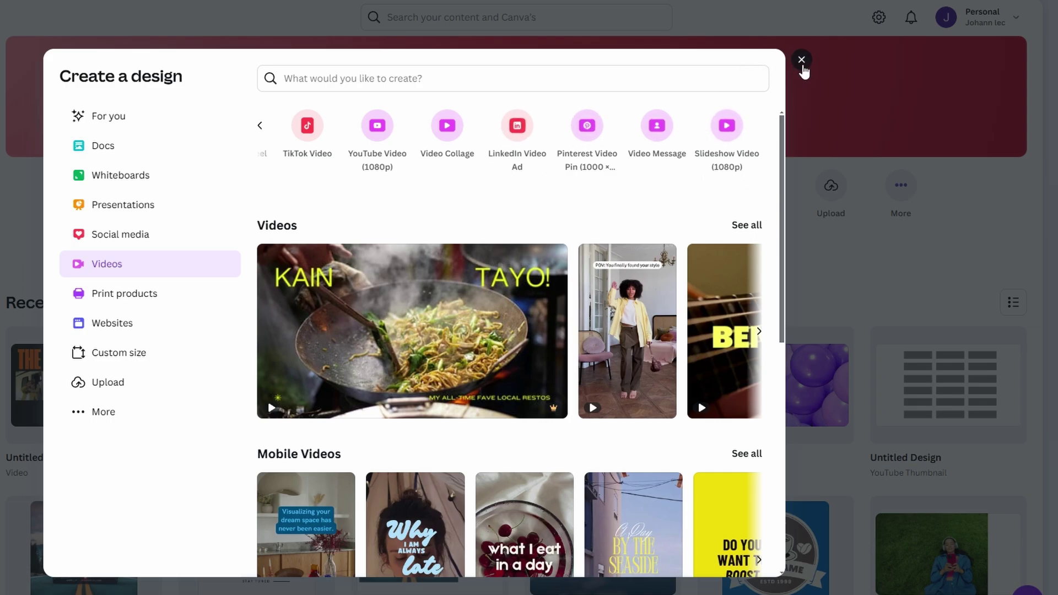
pyautogui.click(802, 60)
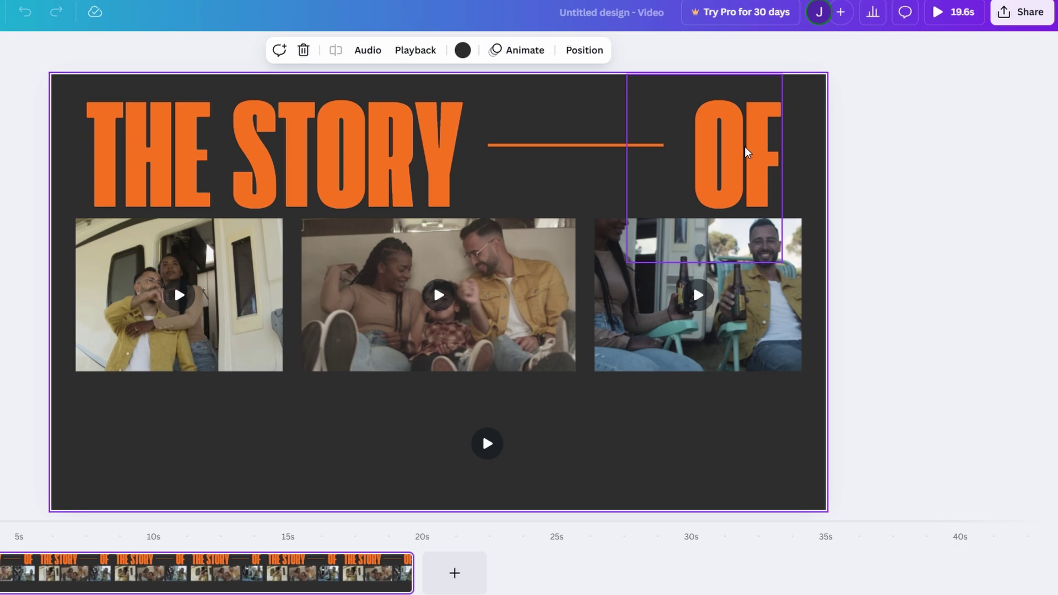
# Fade the THE STORY title text to a transparency of 39.
pyautogui.click(339, 170)
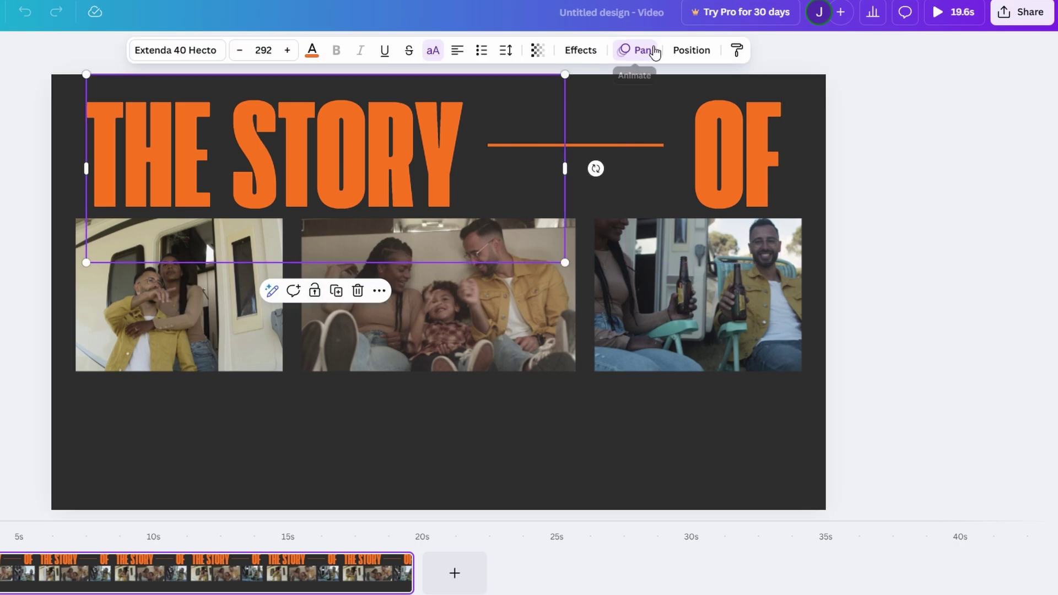
pyautogui.click(538, 50)
pyautogui.moveTo(533, 108); pyautogui.dragTo(509, 110)
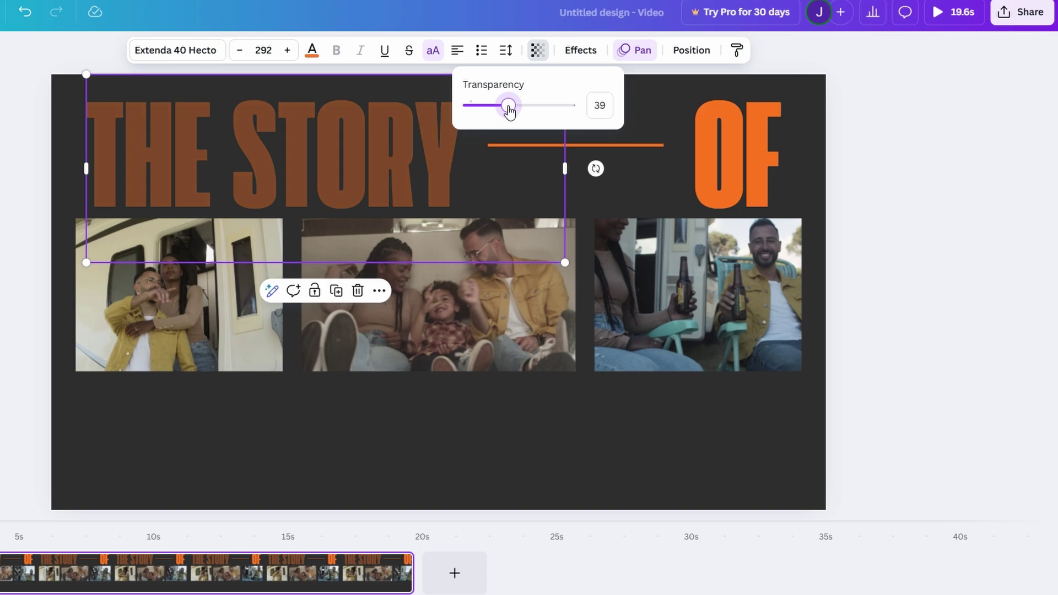
pyautogui.click(4, 306)
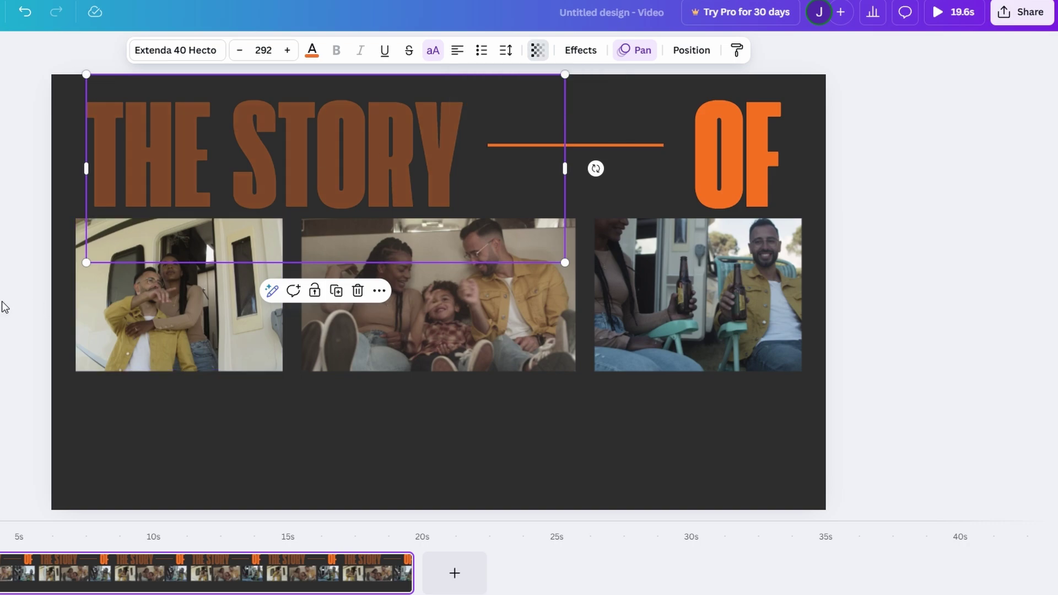
pyautogui.click(28, 358)
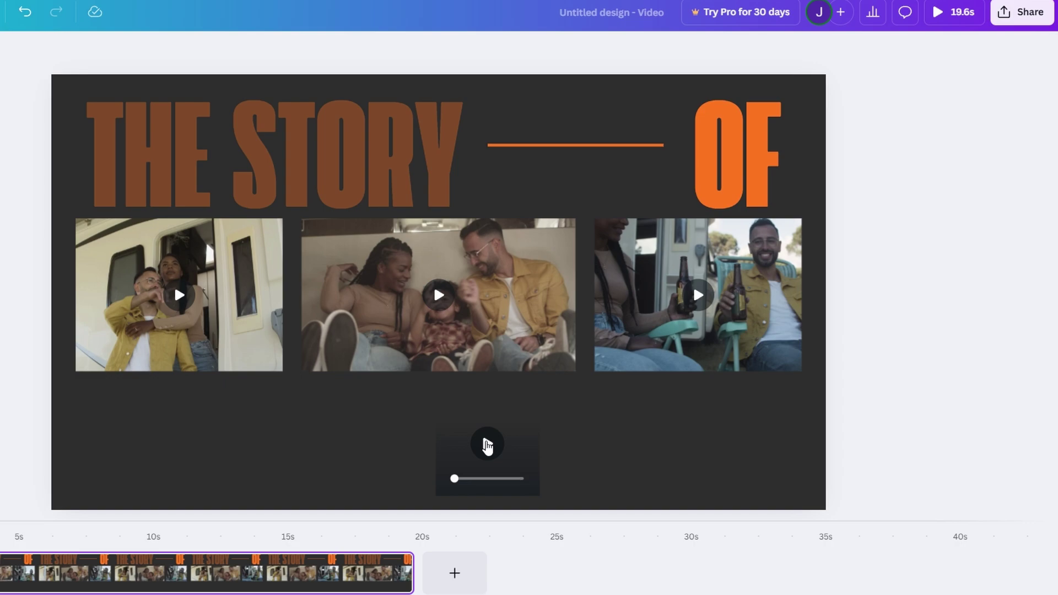
# Check the small video clip's transparency below the photos, leaving it unchanged at 0.
pyautogui.click(487, 445)
pyautogui.click(464, 422)
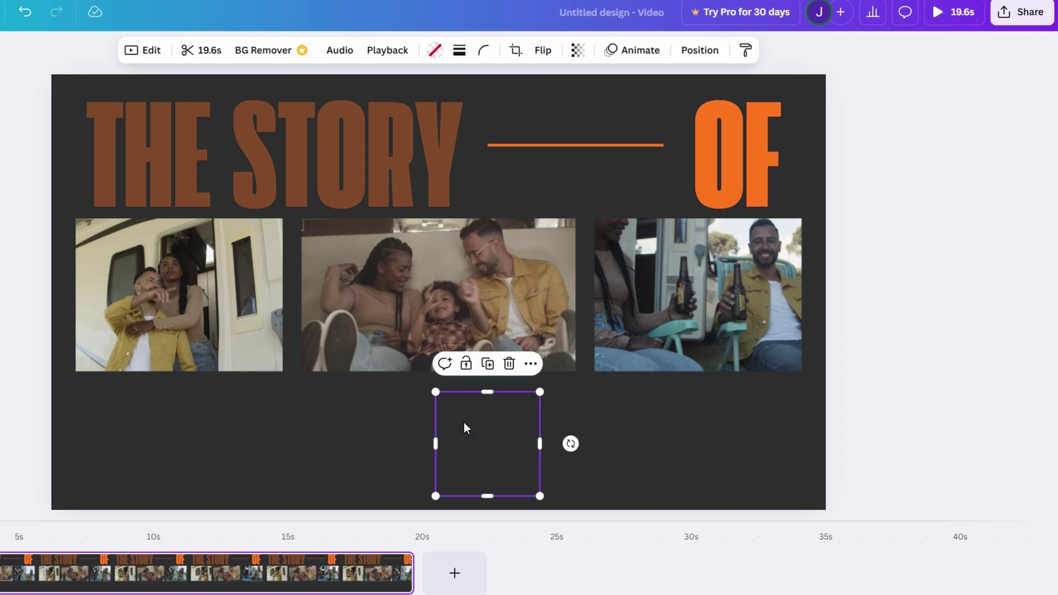
pyautogui.moveTo(501, 435)
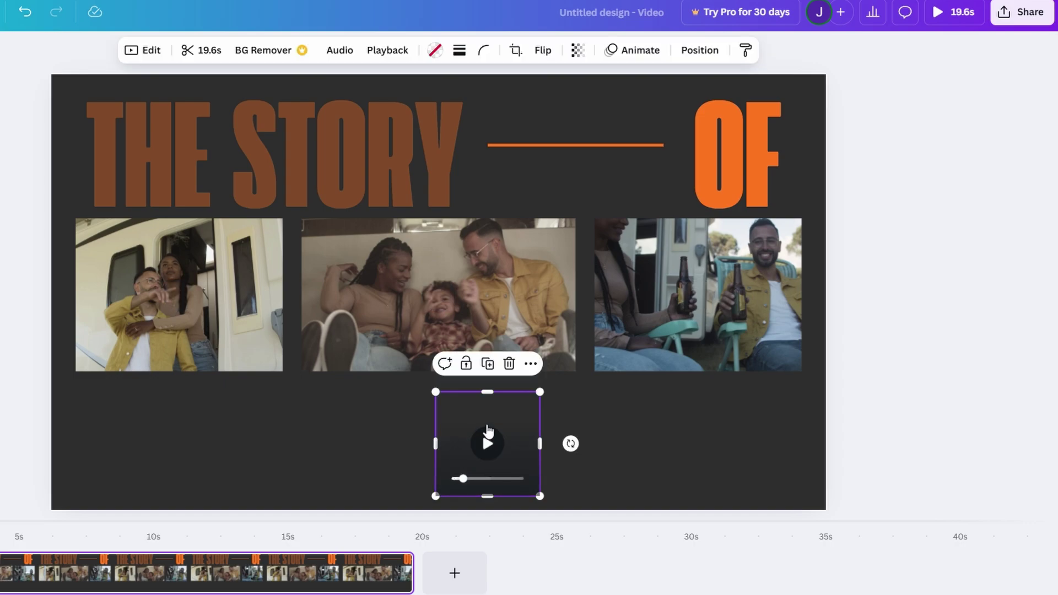
pyautogui.click(577, 51)
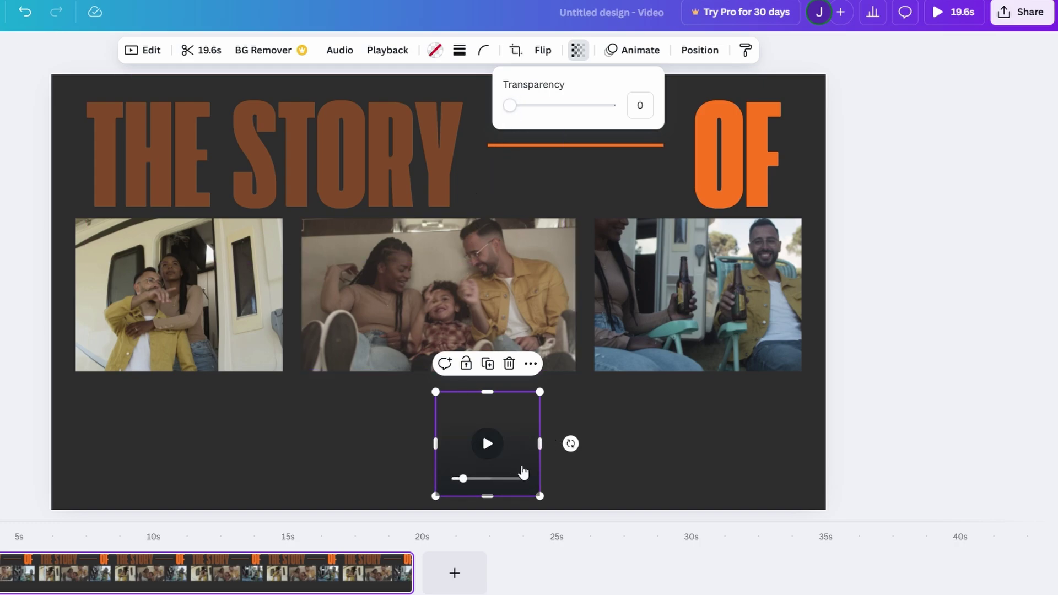
pyautogui.click(489, 444)
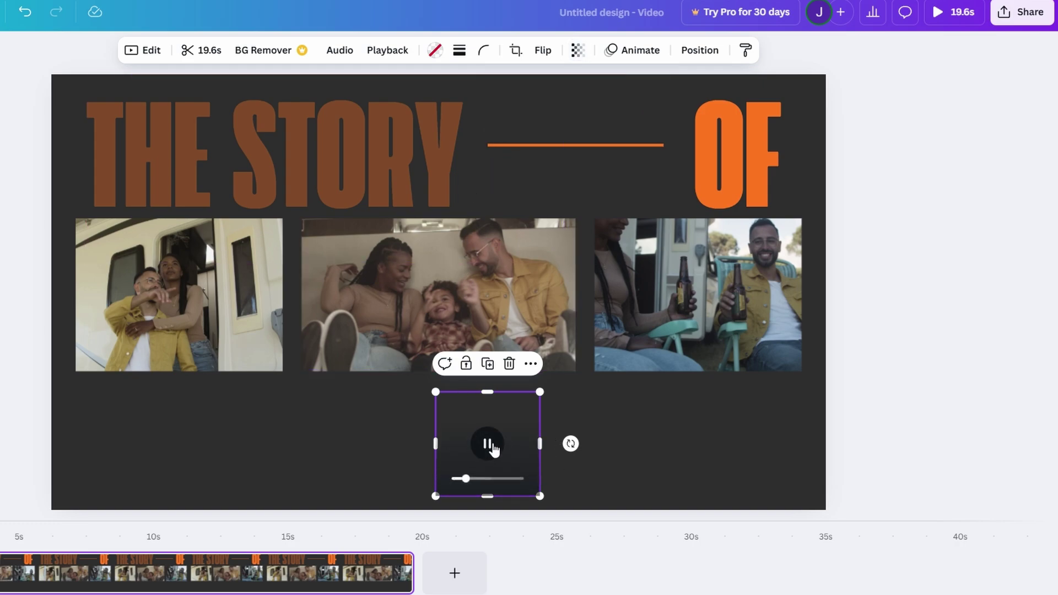
pyautogui.click(635, 444)
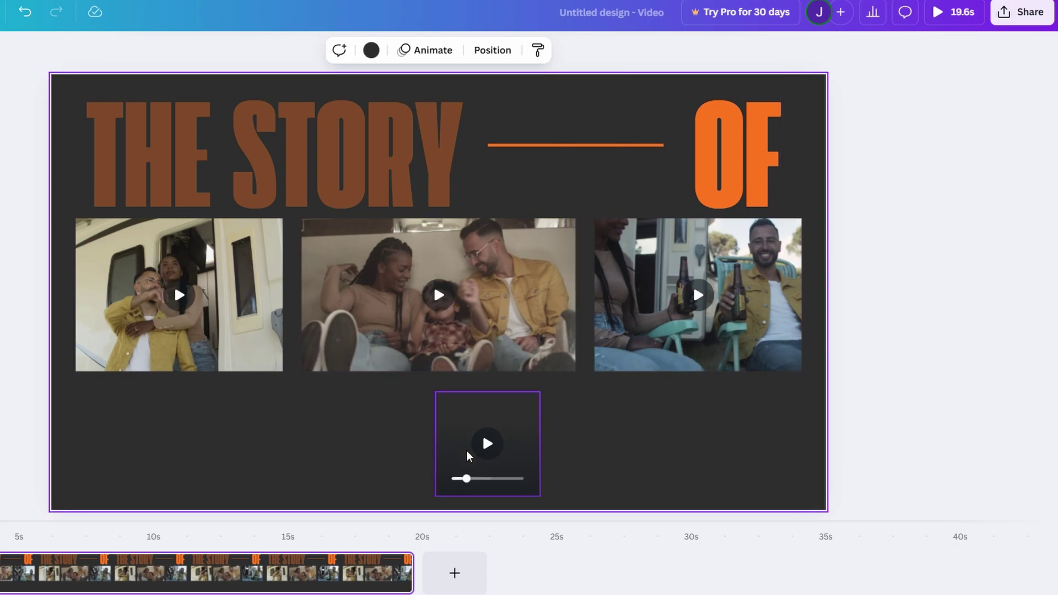
# Return from the editor to the Canva home page via the main navigation menu.
pyautogui.click(0, 55)
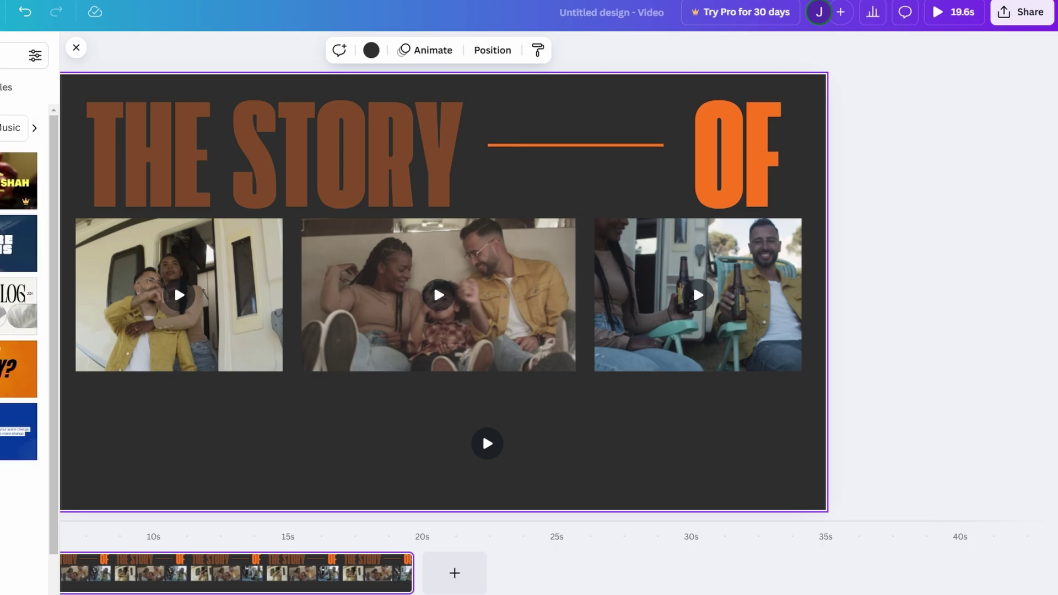
pyautogui.scroll(-3, 229, 393)
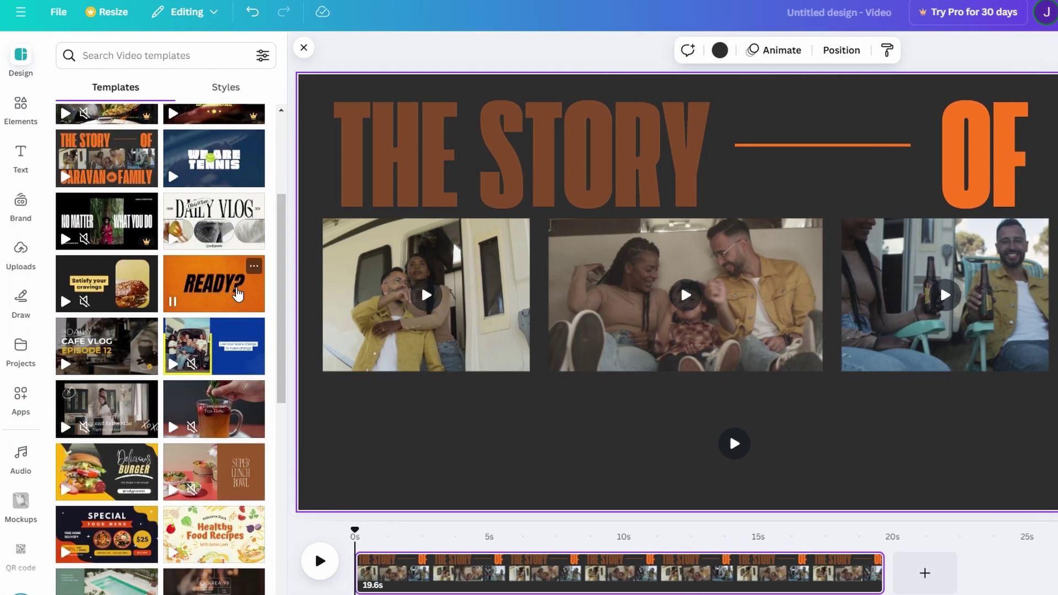
pyautogui.click(26, 22)
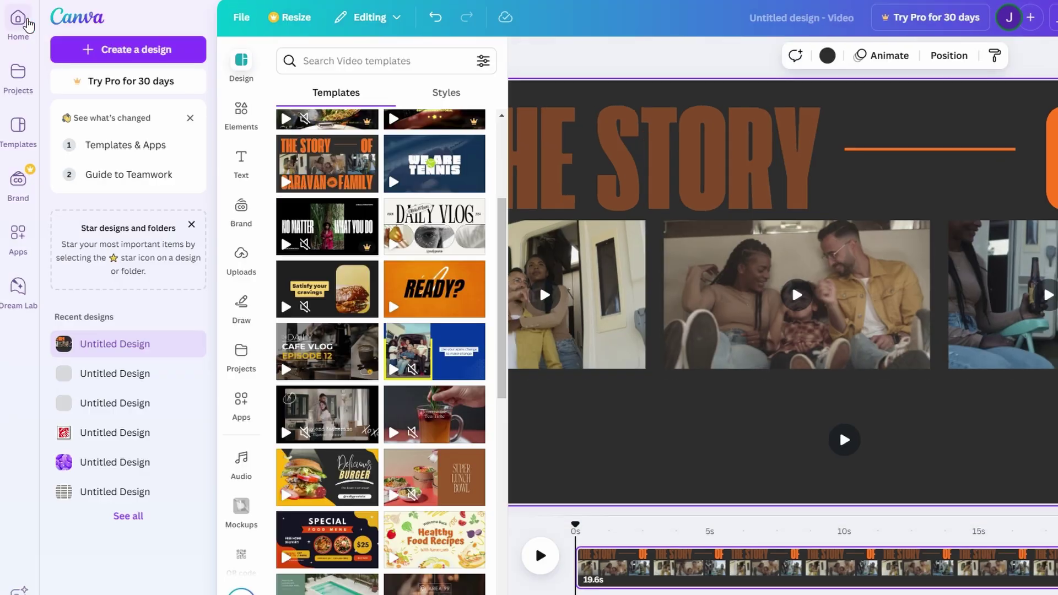
pyautogui.click(18, 21)
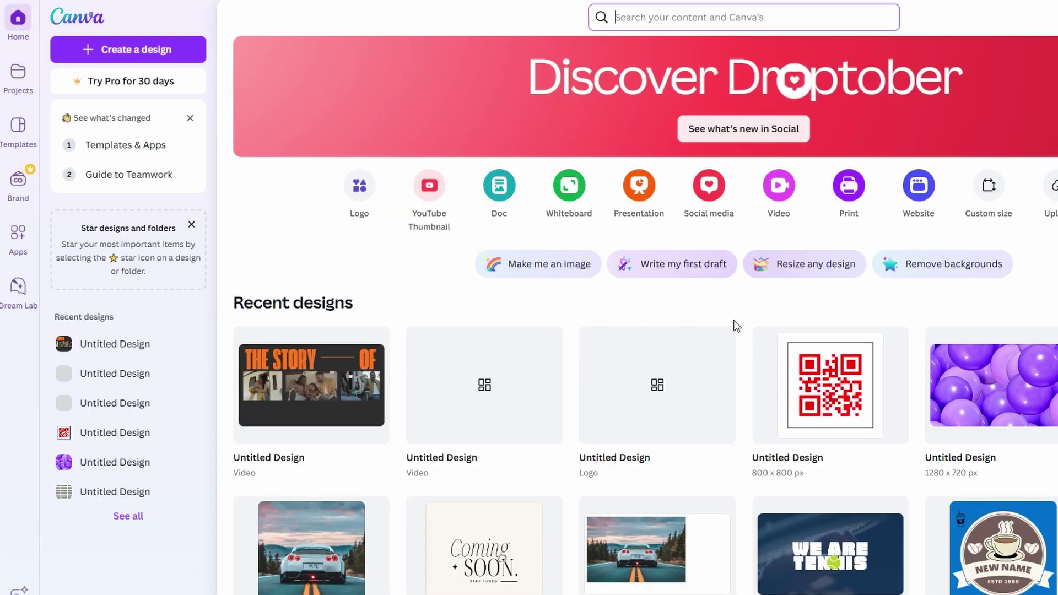
pyautogui.scroll(-5, 749, 338)
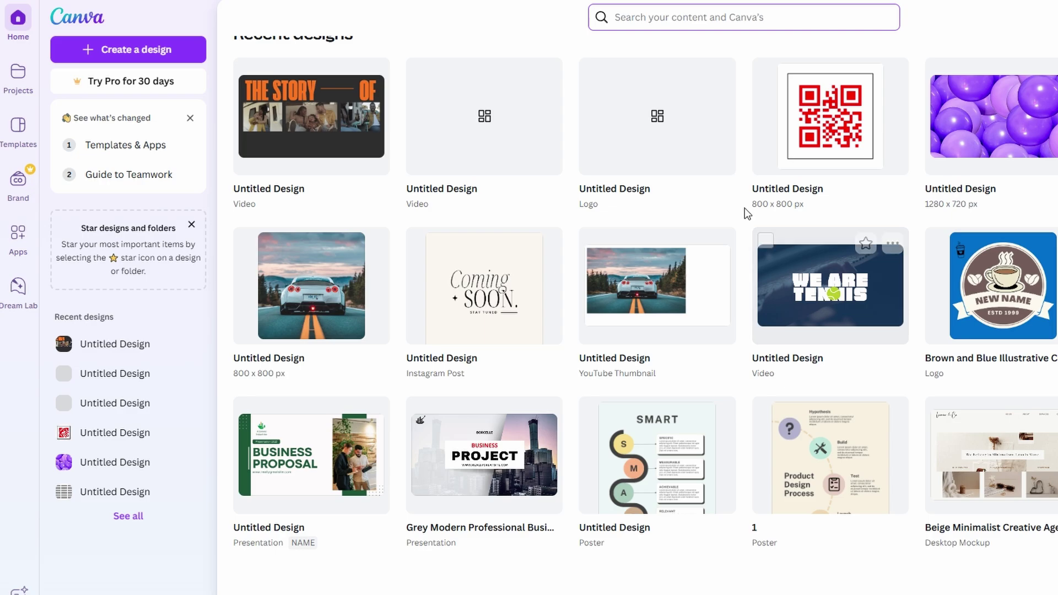
pyautogui.click(615, 18)
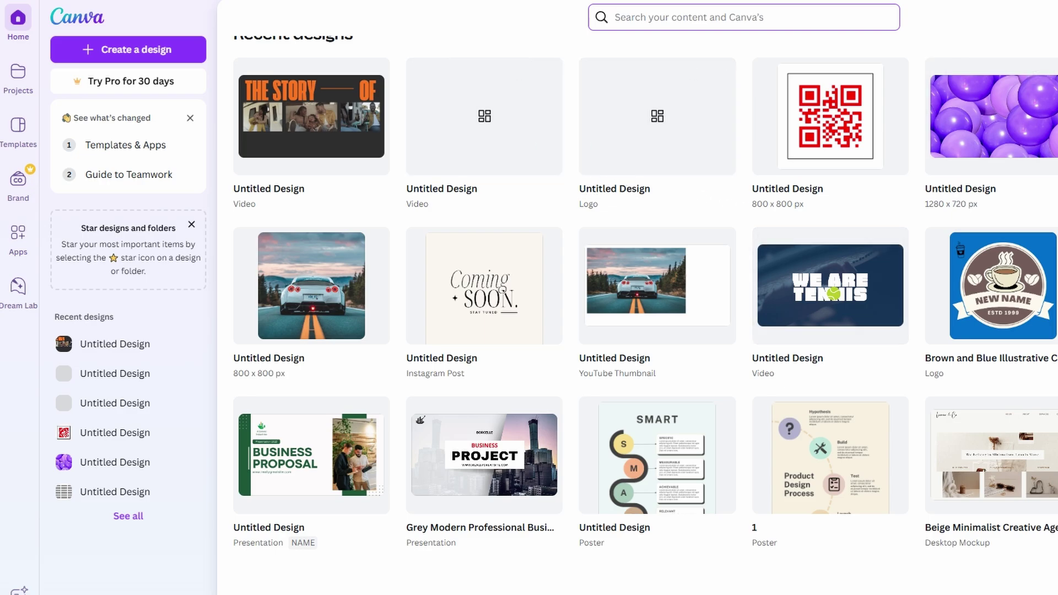
pyautogui.scroll(3, 895, 411)
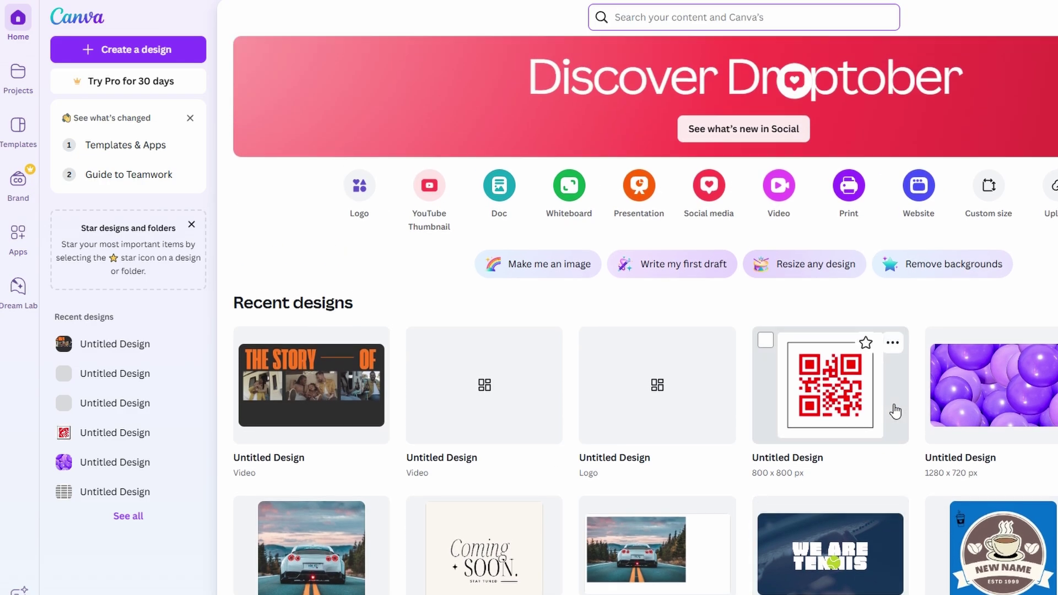